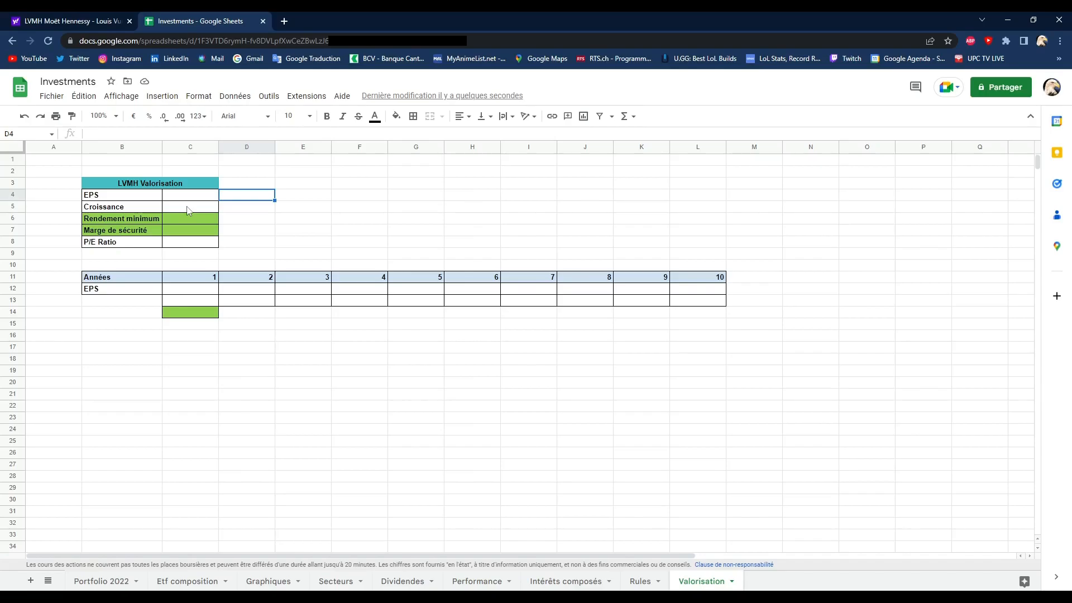
- Look up LVMH's trailing EPS on the Yahoo Finance summary and enter 26,36 as the EPS in C4 of the valuation sheet
{"action": "left_click", "coordinate": [174, 198]}
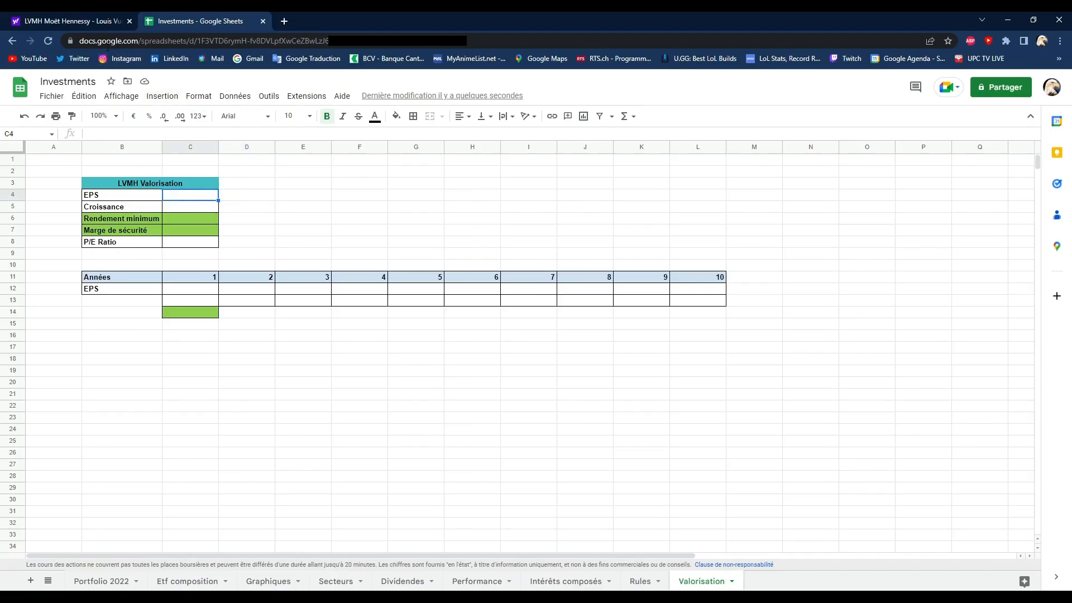
{"action": "left_click", "coordinate": [90, 22]}
{"action": "scroll", "coordinate": [233, 383], "scroll_direction": "up", "scroll_amount": 15}
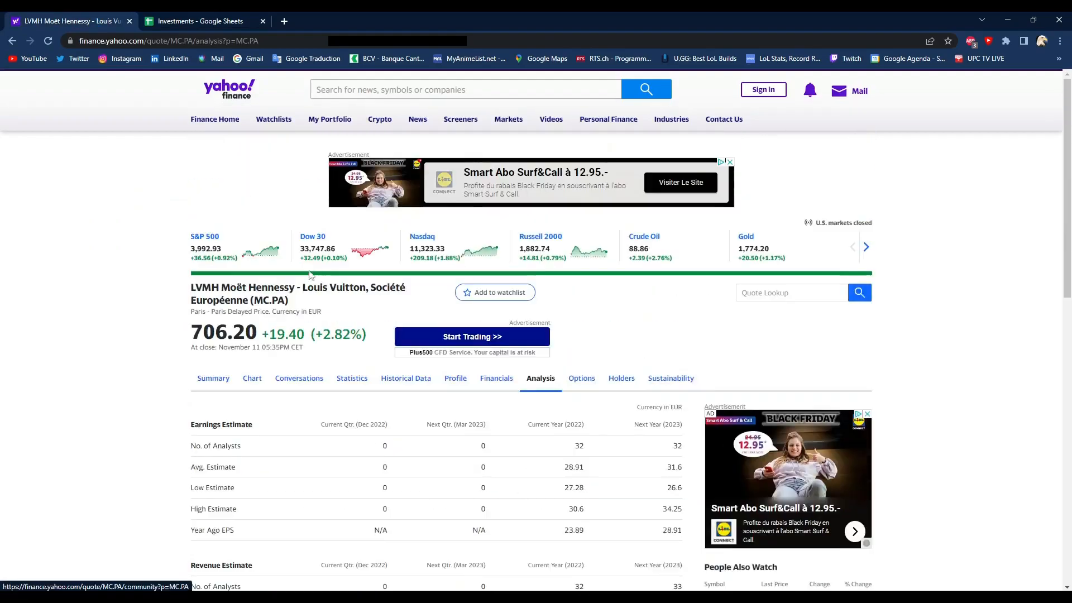
{"action": "left_click", "coordinate": [233, 383]}
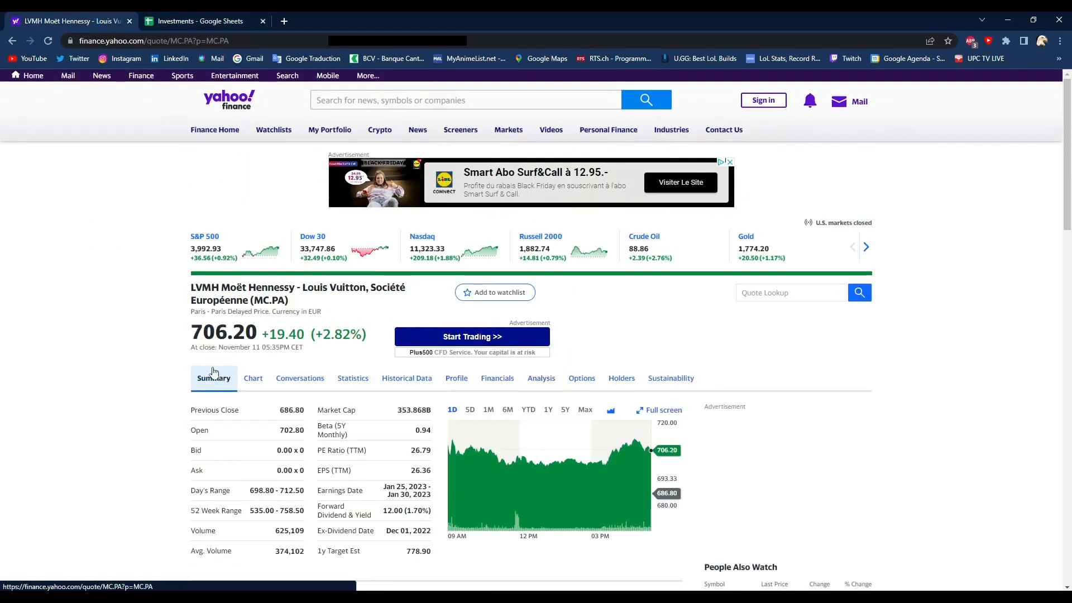
{"action": "scroll", "coordinate": [200, 371], "scroll_direction": "down", "scroll_amount": 2}
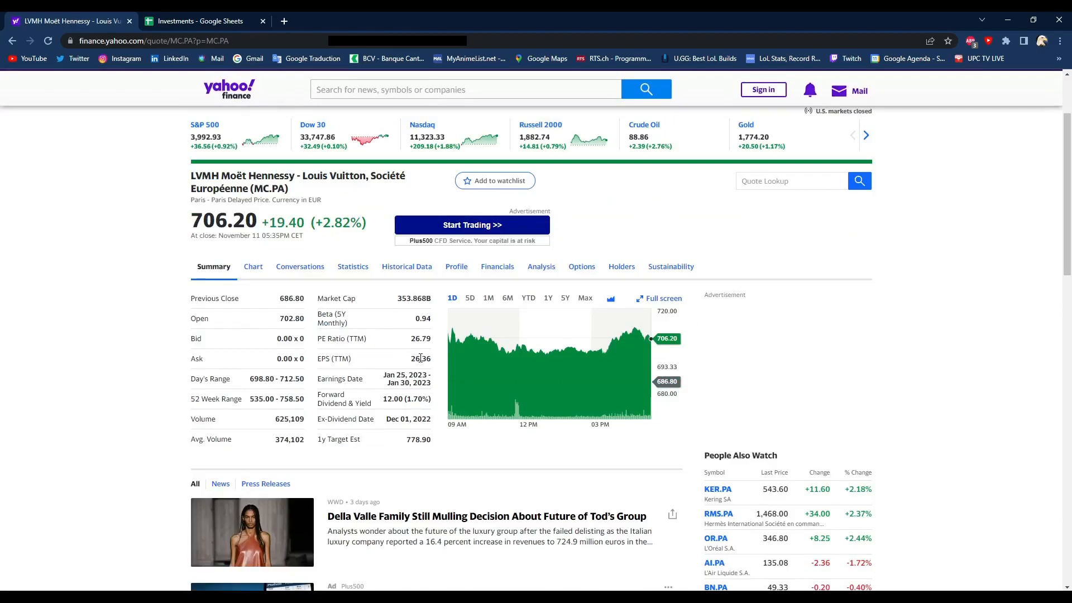
{"action": "left_click", "coordinate": [218, 24]}
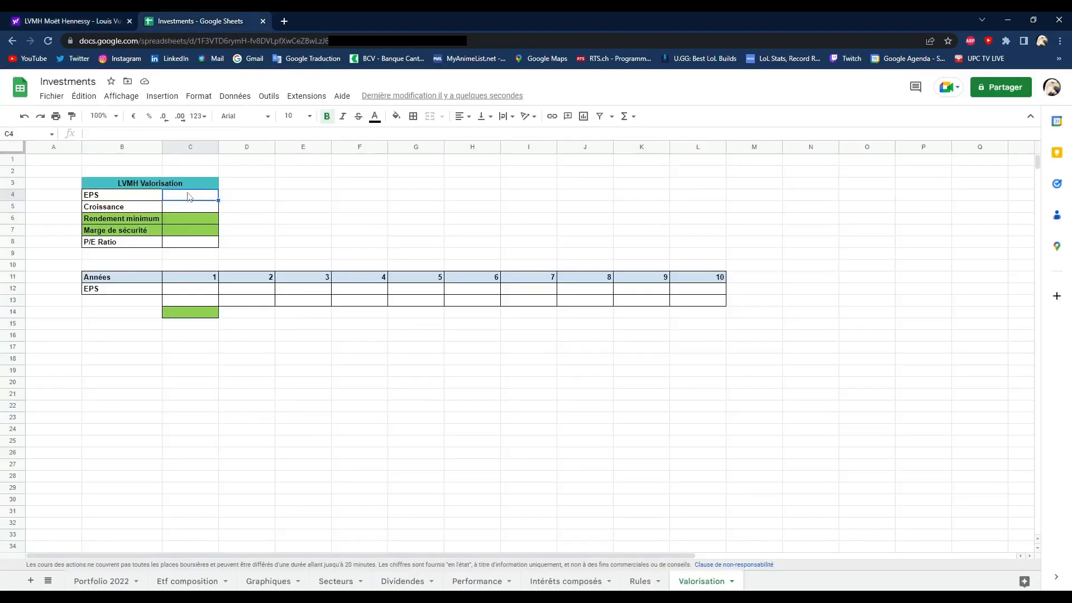
{"action": "type", "text": "26,36"}
{"action": "key", "text": "Return"}
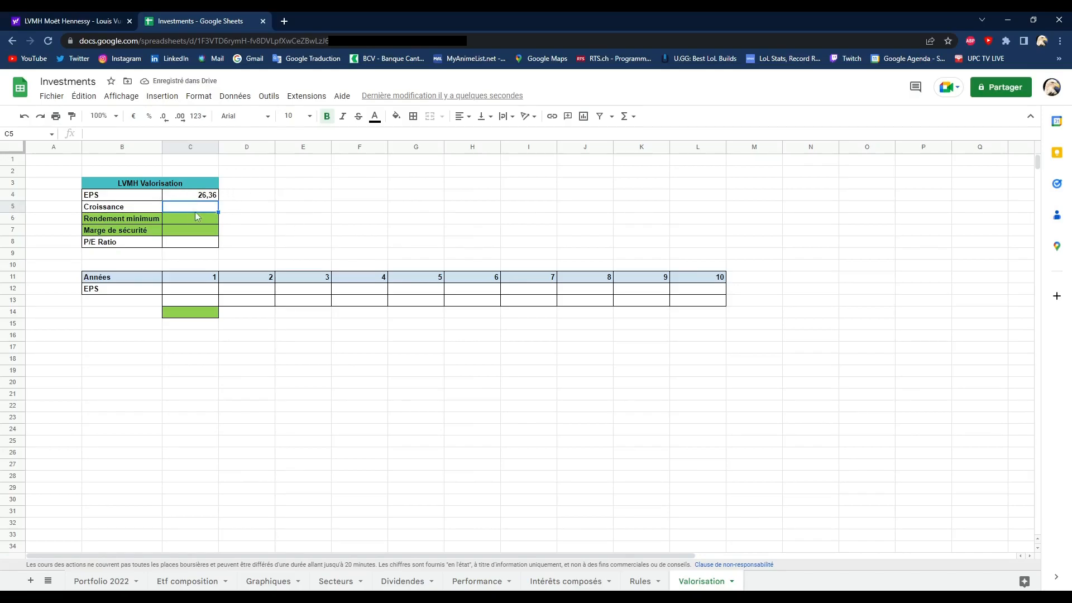
- Look up LVMH's next-five-years growth estimate in Yahoo Finance's analysis and enter 13,99% as the Croissance in C5
{"action": "left_click", "coordinate": [62, 21]}
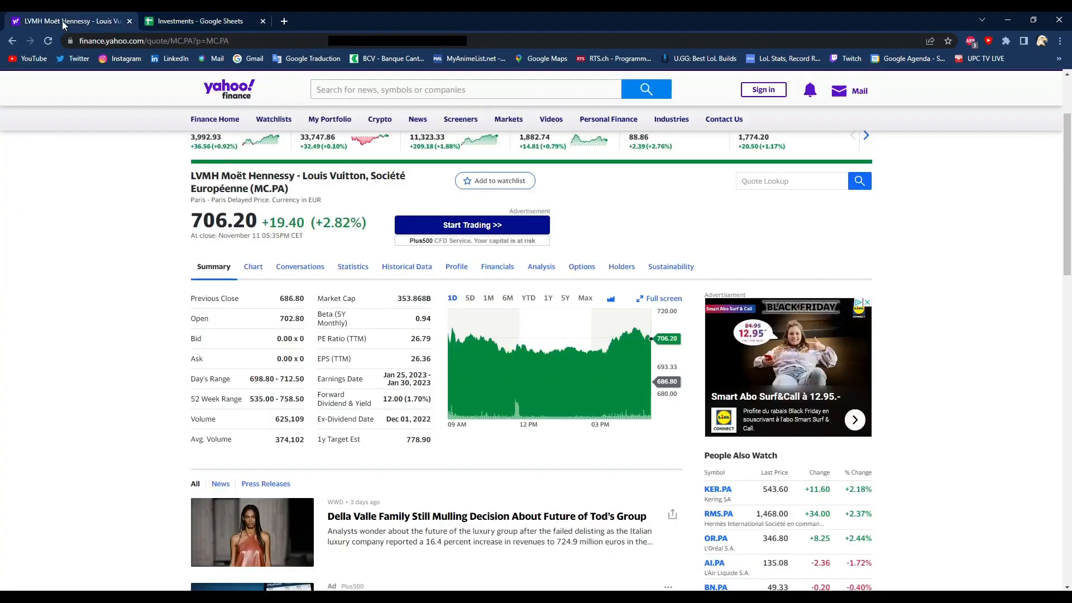
{"action": "left_click", "coordinate": [541, 265]}
{"action": "scroll", "coordinate": [327, 275], "scroll_direction": "down", "scroll_amount": 10}
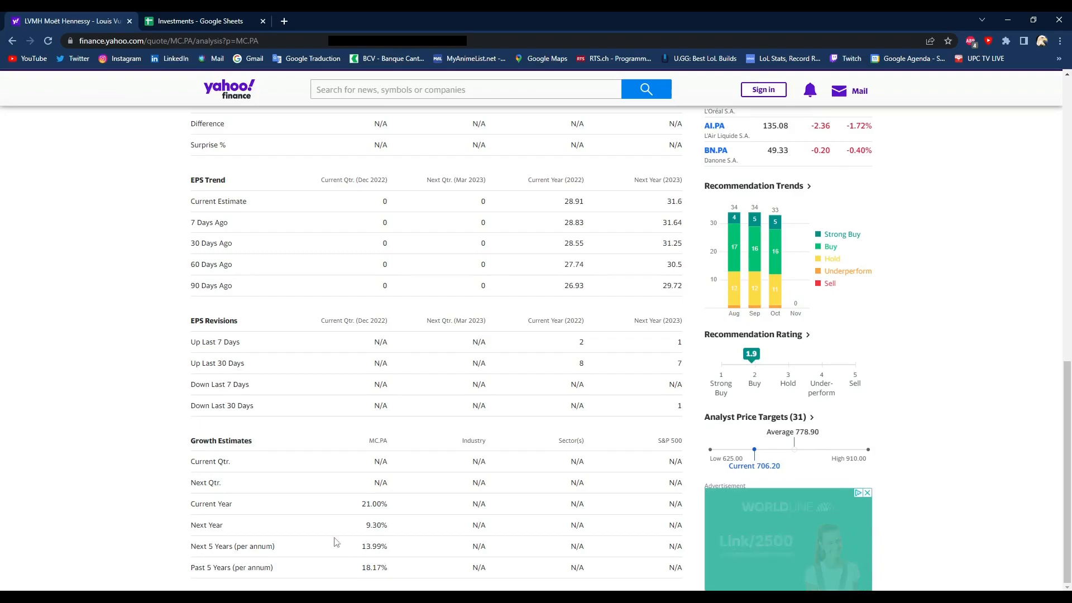
{"action": "left_click", "coordinate": [195, 21]}
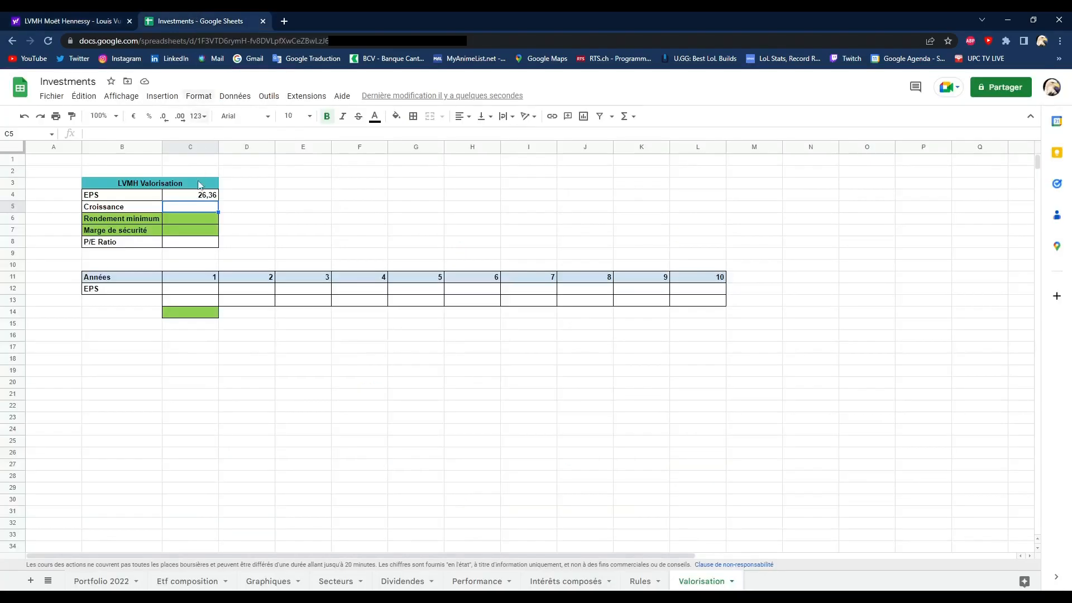
{"action": "type", "text": "13,99%"}
{"action": "key", "text": "Return"}
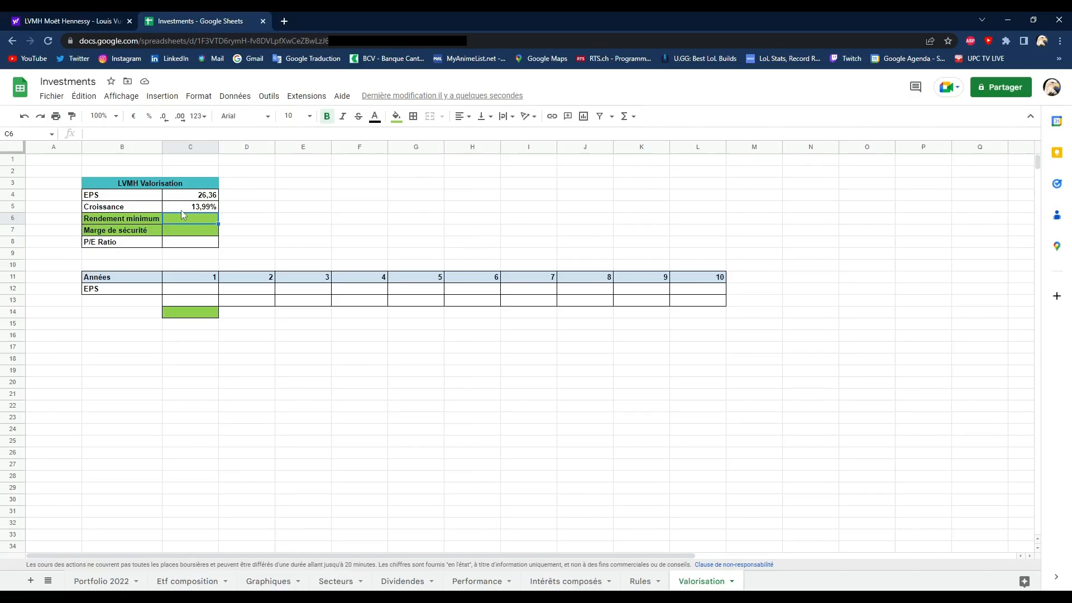
- Set Rendement minimum in C6 to 15% and Marge de sécurité in C7 to 20%
{"action": "type", "text": "15"}
{"action": "key", "text": "Return"}
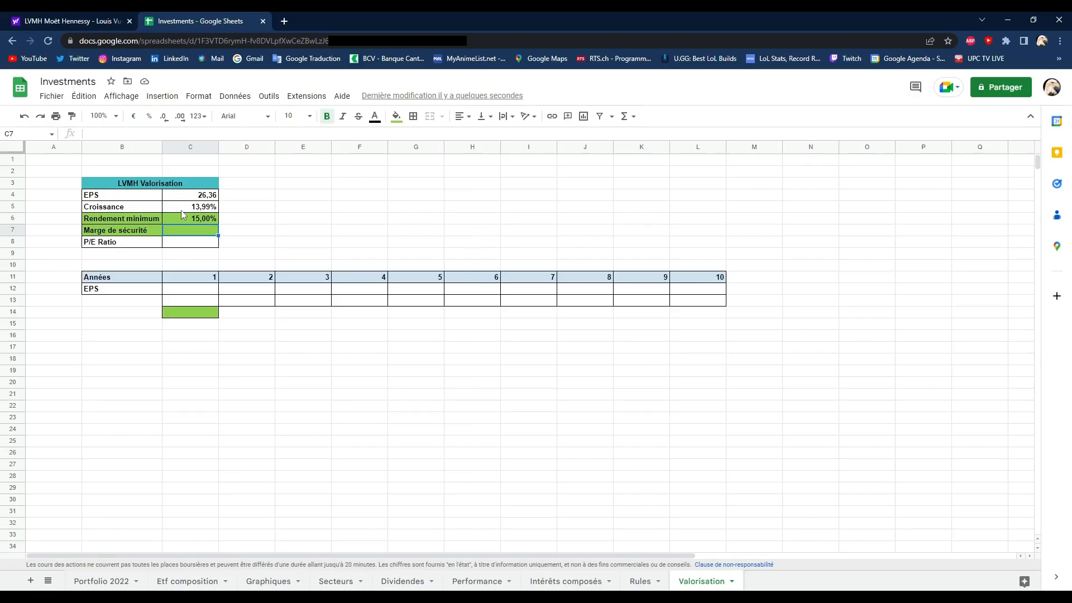
{"action": "type", "text": "20%"}
{"action": "key", "text": "Return"}
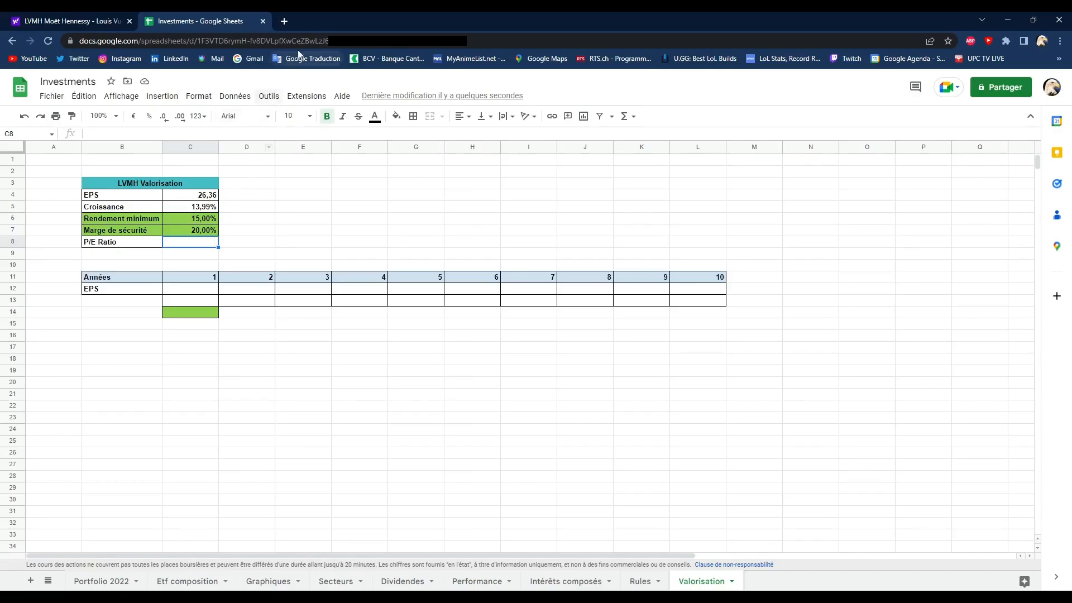
- Find the LVMH share on Zonebourse in a new browser tab and examine its PER history, including the previous period, in its financial data
{"action": "left_click", "coordinate": [284, 21]}
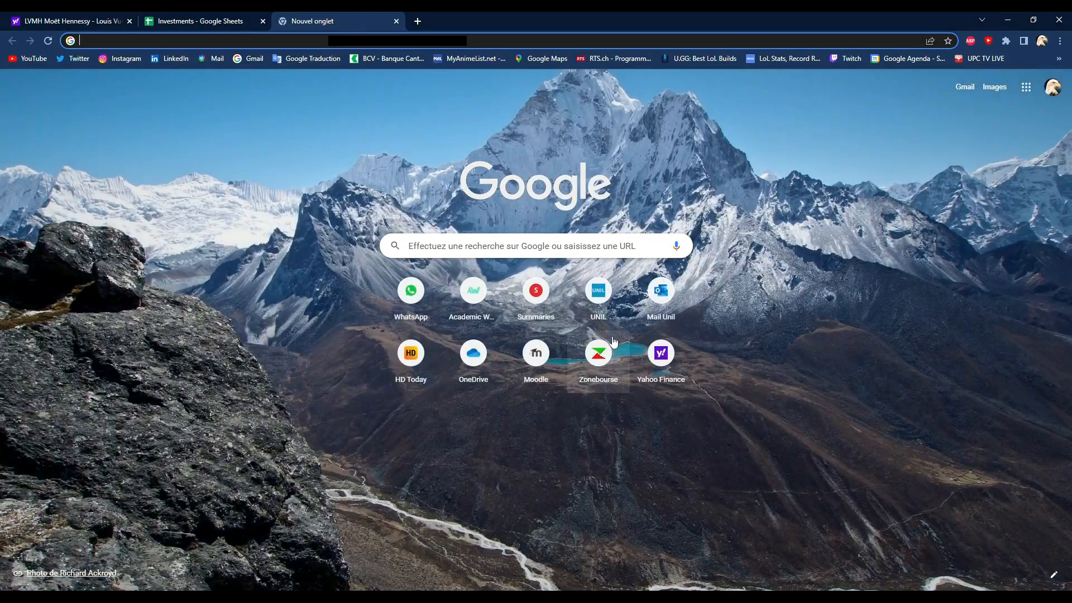
{"action": "left_click", "coordinate": [598, 353]}
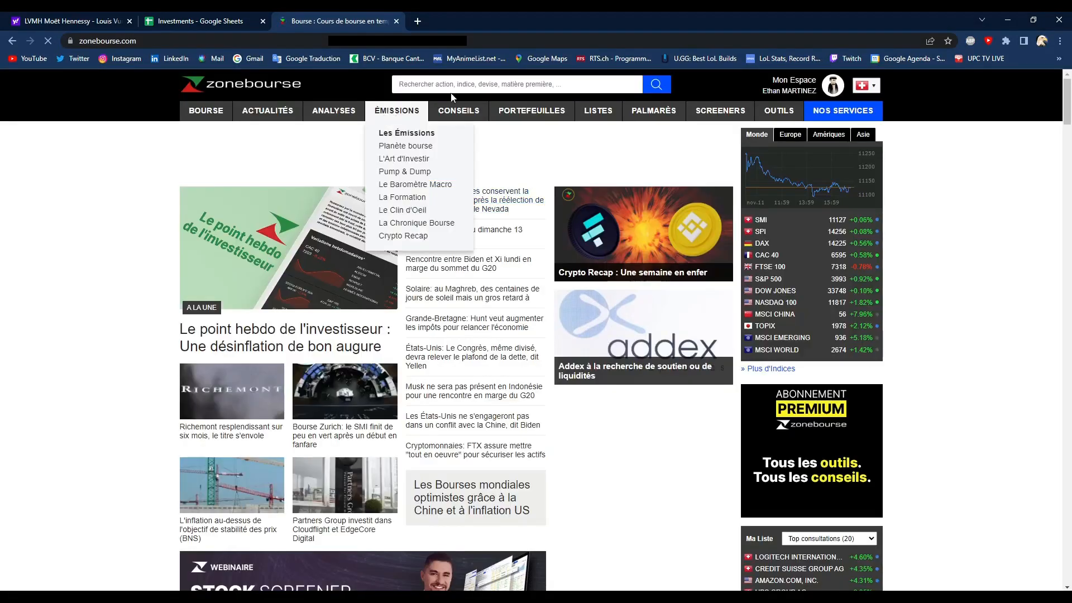
{"action": "left_click", "coordinate": [463, 85]}
{"action": "type", "text": "lvmh"}
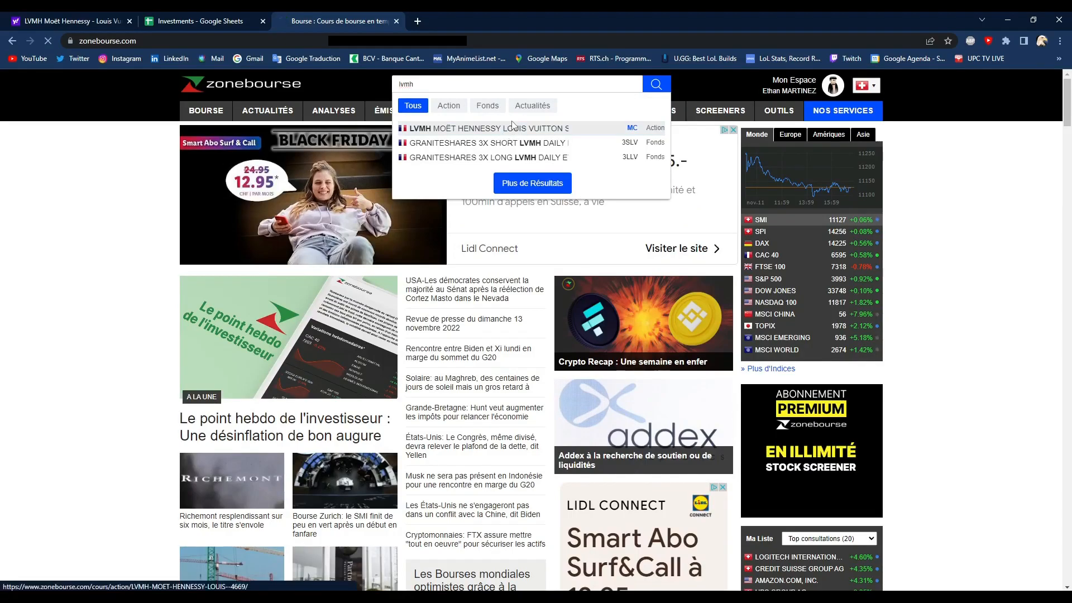
{"action": "left_click", "coordinate": [509, 130]}
{"action": "left_click", "coordinate": [478, 288]}
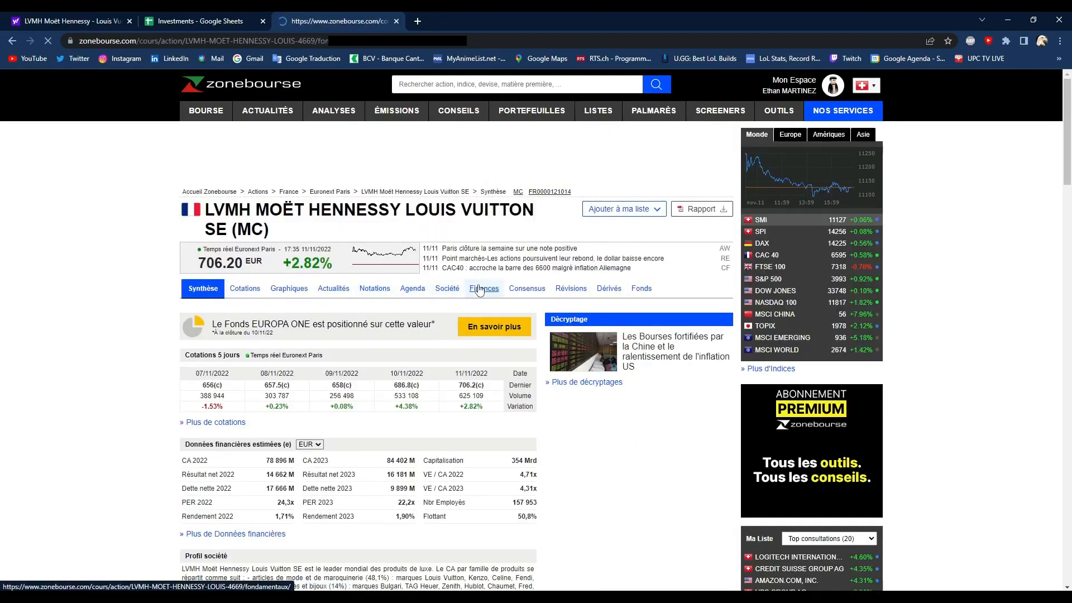
{"action": "left_click", "coordinate": [339, 468]}
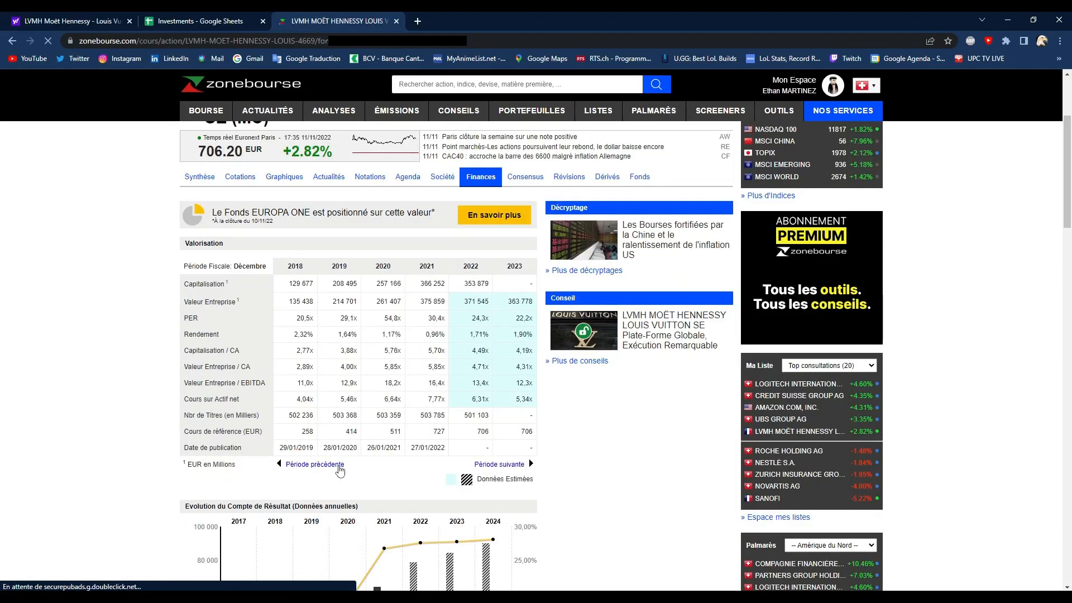
{"action": "left_click_drag", "start_coordinate": [191, 318], "coordinate": [321, 320]}
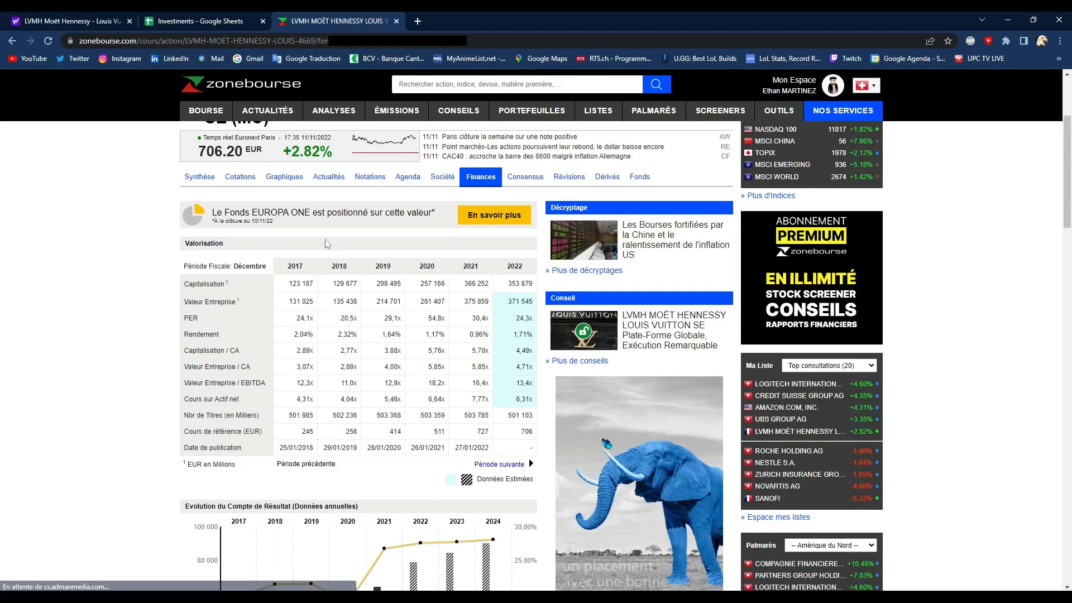
- Return to the Investments spreadsheet and enter 31,78 as the P/E Ratio in C8
{"action": "left_click", "coordinate": [168, 21]}
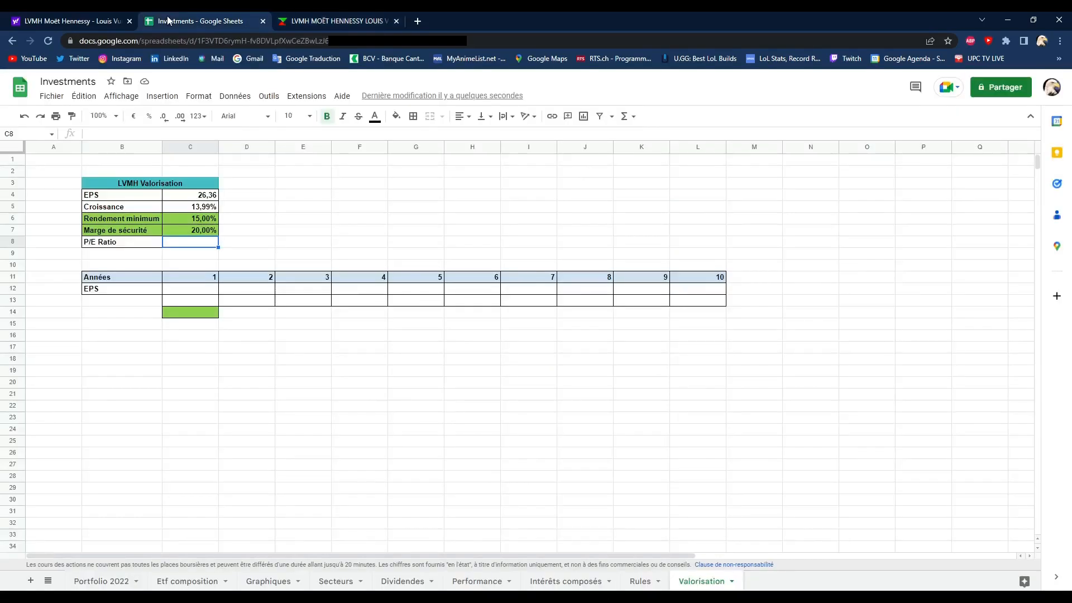
{"action": "type", "text": "31,78"}
{"action": "key", "text": "Return"}
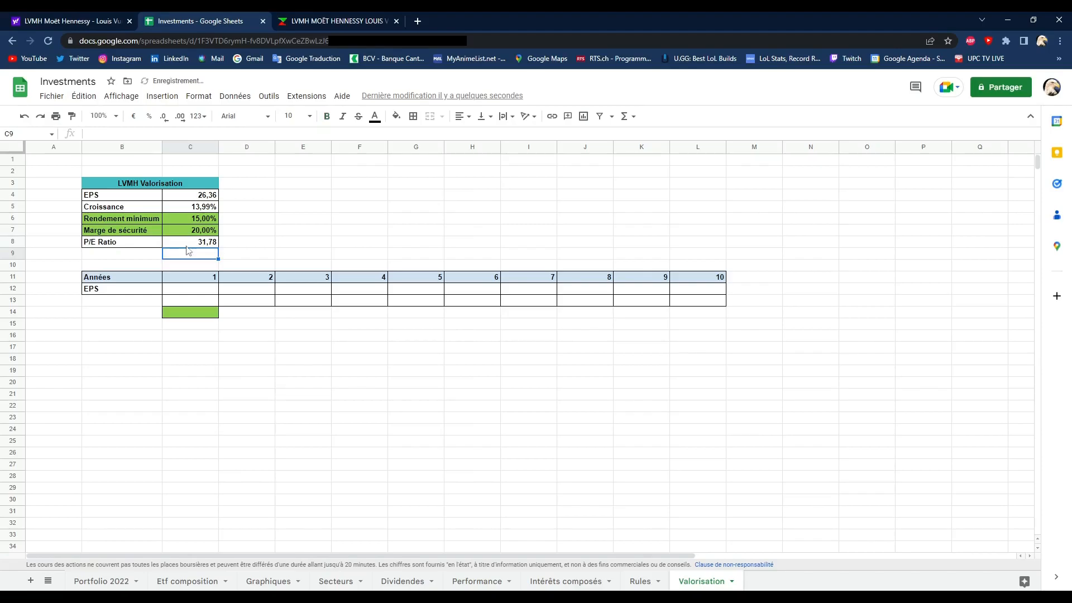
- Link the year 1 EPS in C12 to the starting EPS with the formula =C4
{"action": "left_click", "coordinate": [186, 292]}
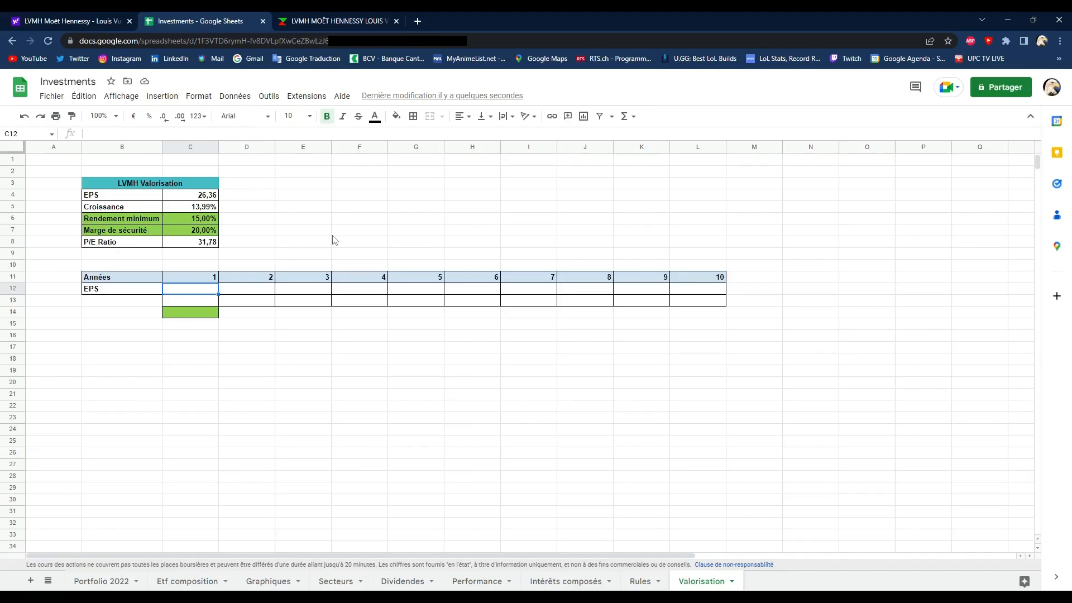
{"action": "type", "text": "="}
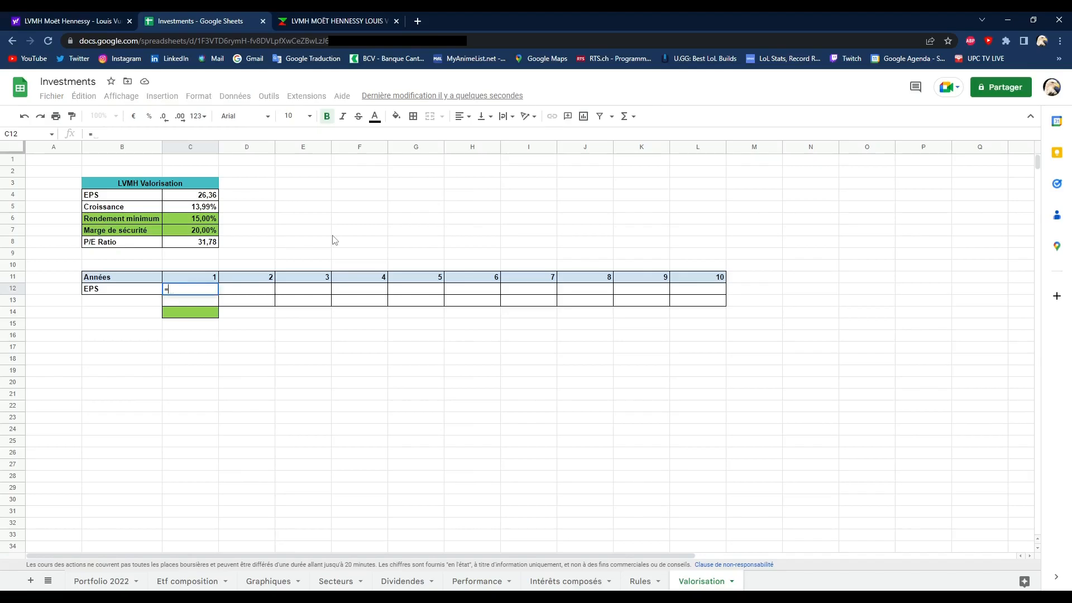
{"action": "left_click", "coordinate": [192, 197]}
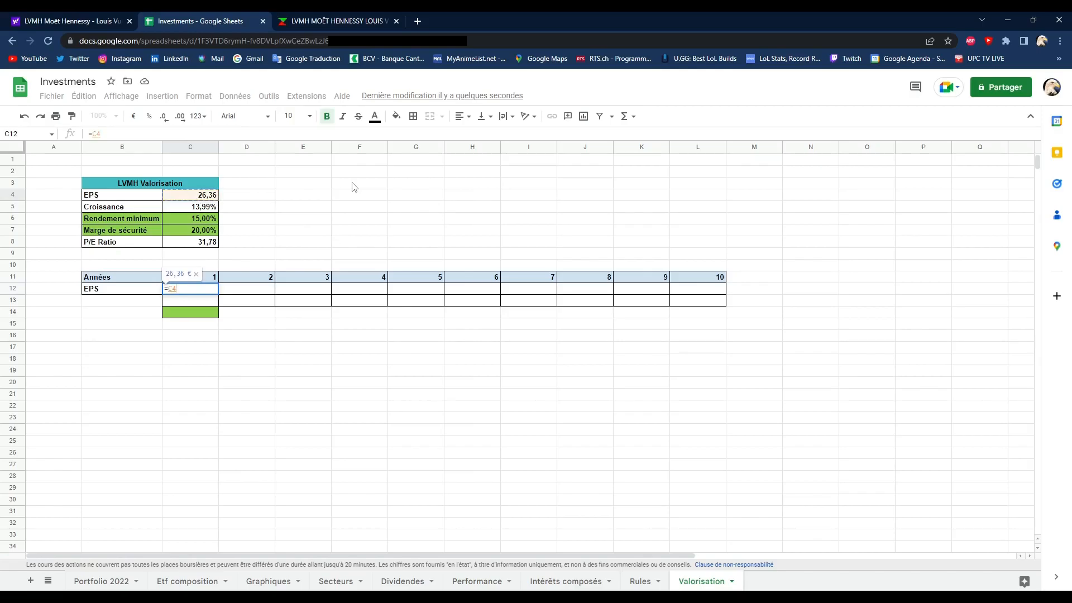
{"action": "key", "text": "Return"}
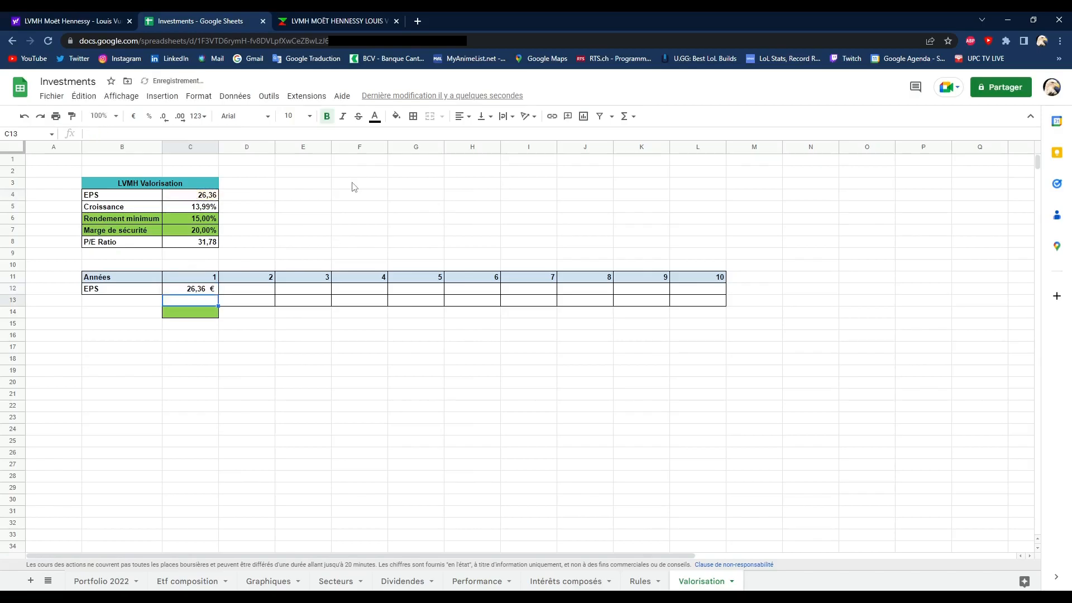
- Calculate the year 2 EPS in D12 with the formula =C12*(1+$C$5), keeping the growth rate reference absolute
{"action": "left_click", "coordinate": [259, 292]}
{"action": "type", "text": "="}
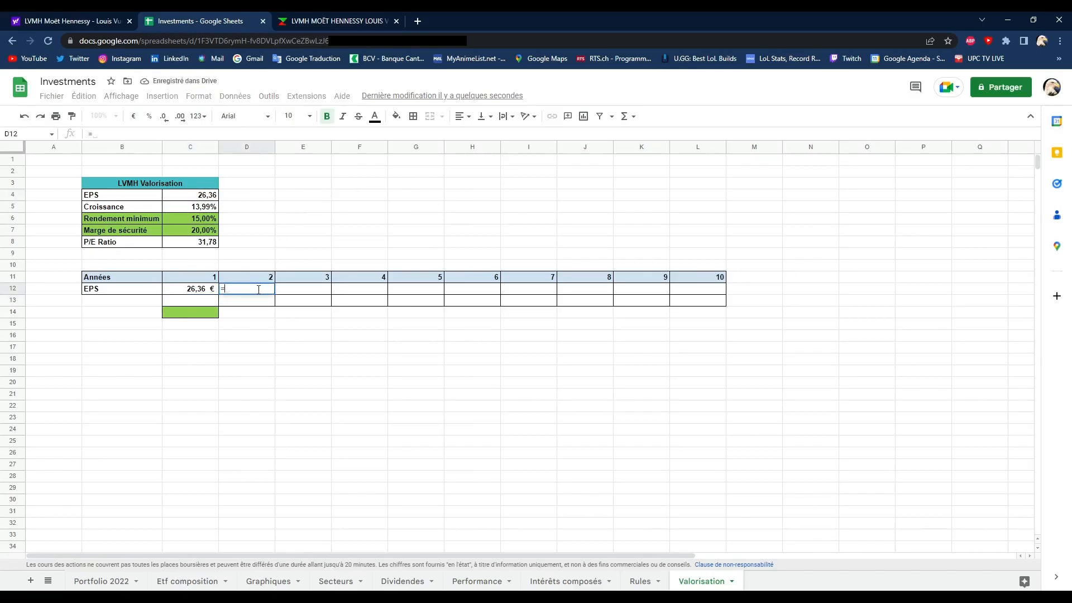
{"action": "left_click", "coordinate": [195, 292]}
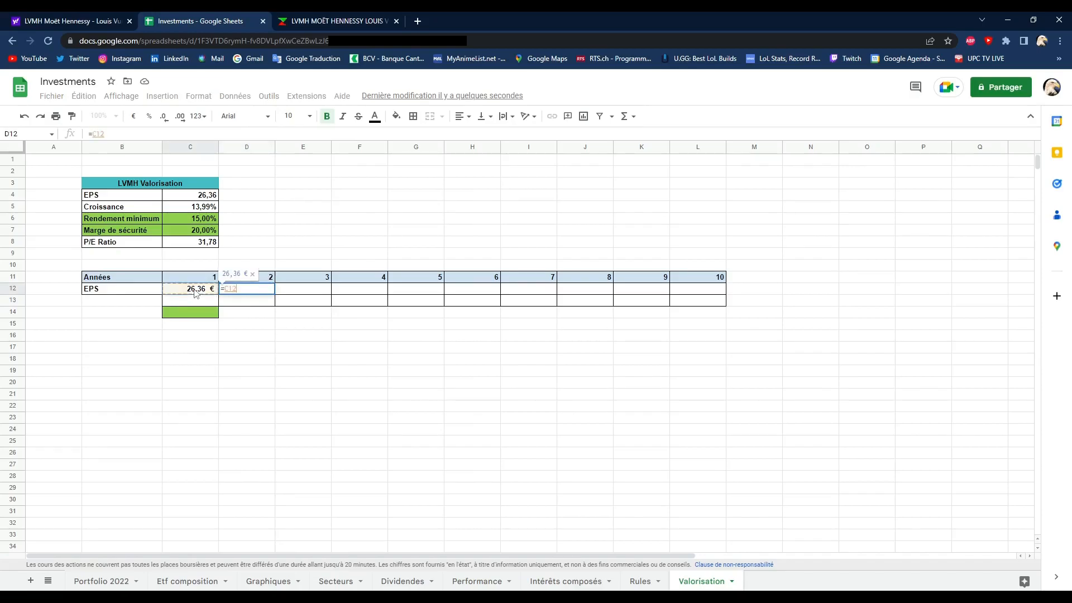
{"action": "type", "text": "*("}
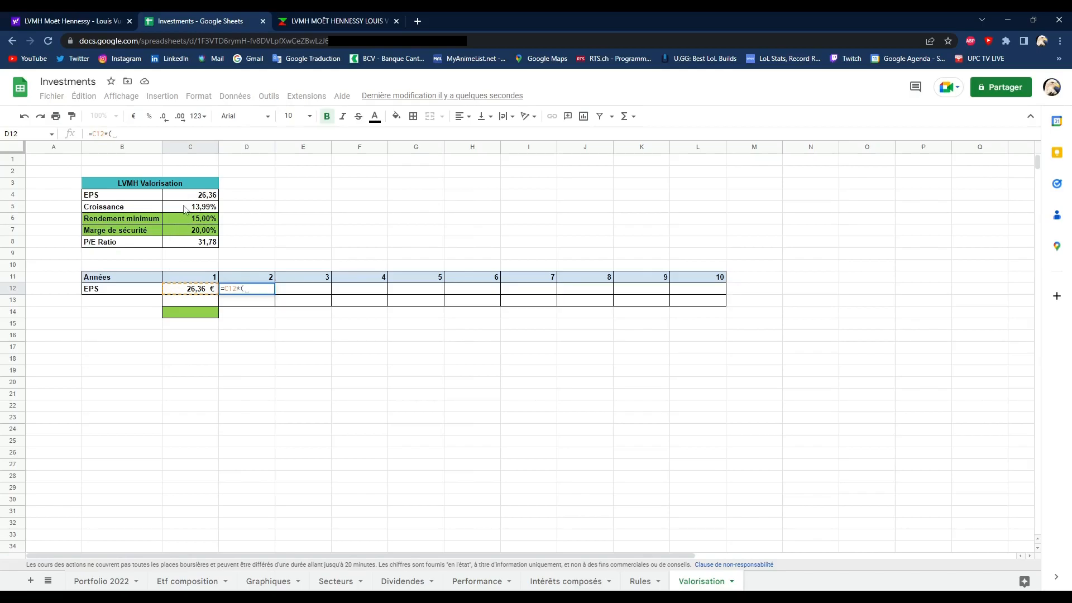
{"action": "type", "text": "1+"}
{"action": "left_click", "coordinate": [195, 210]}
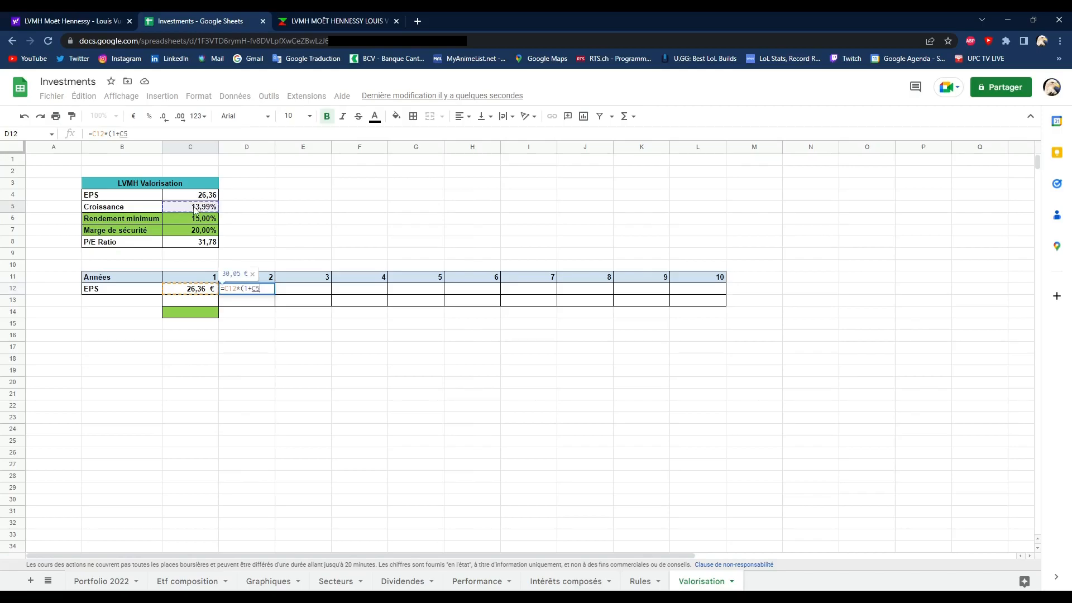
{"action": "key", "text": "F4"}
{"action": "type", "text": ")"}
{"action": "key", "text": "Return"}
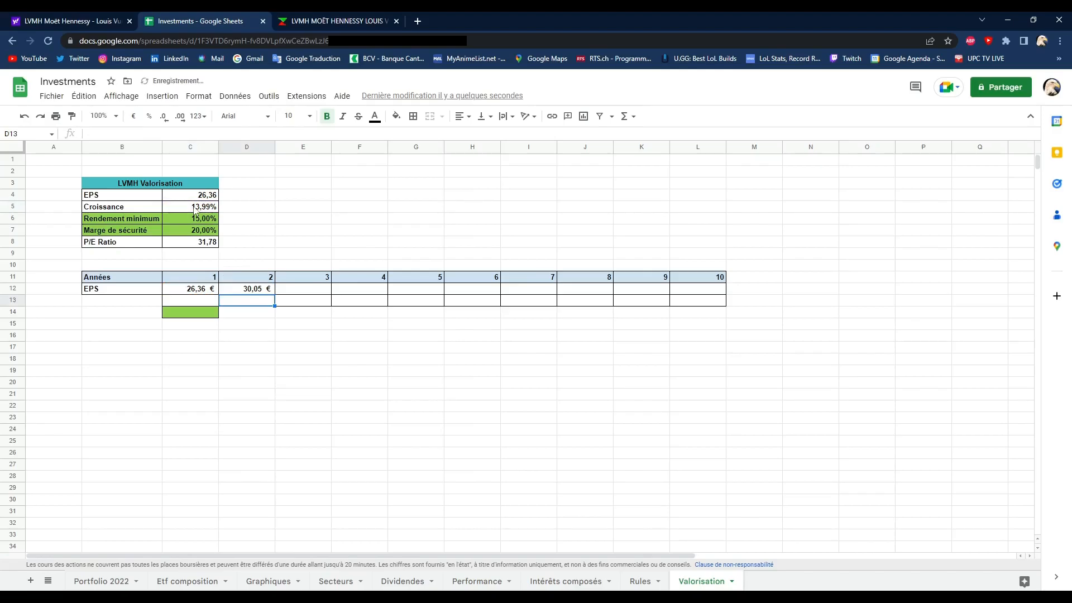
- Copy the year 2 EPS formula from D12 across the row through year 10 in L12
{"action": "left_click", "coordinate": [257, 293]}
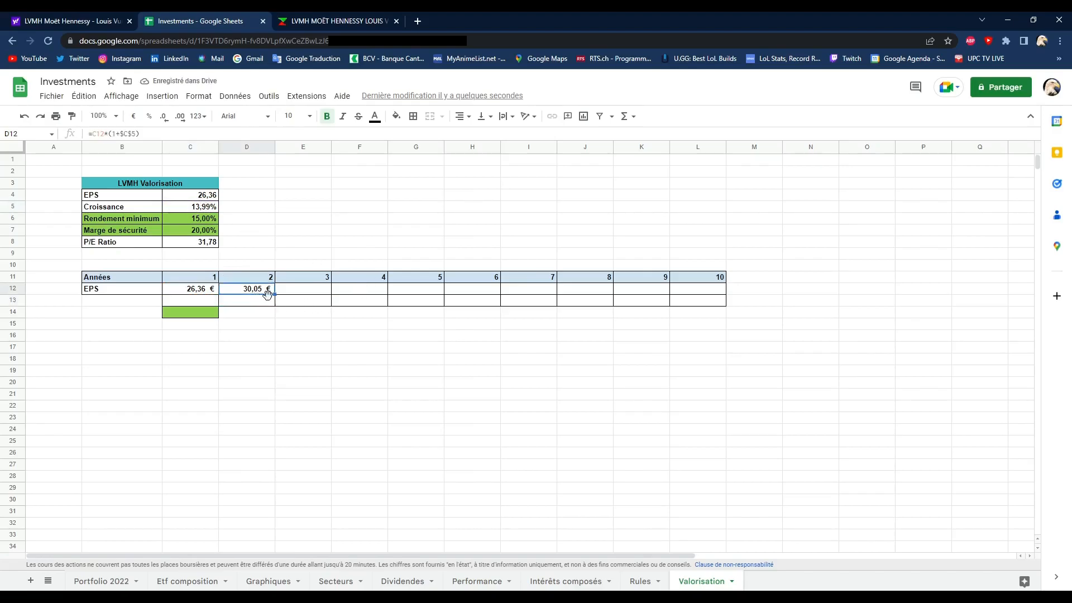
{"action": "left_click_drag", "start_coordinate": [275, 300], "coordinate": [716, 293]}
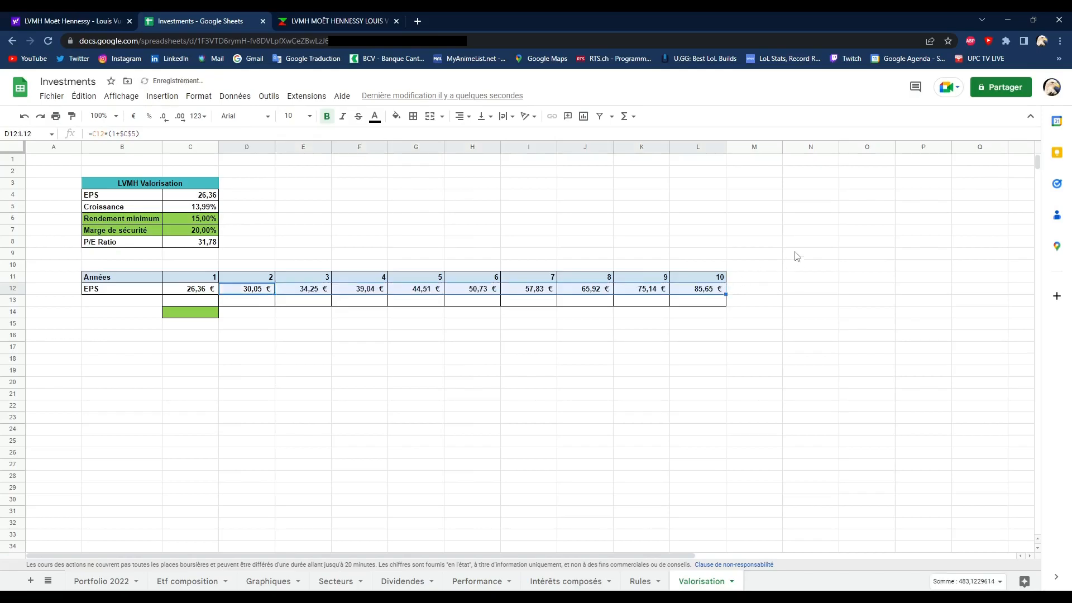
{"action": "left_click", "coordinate": [752, 304]}
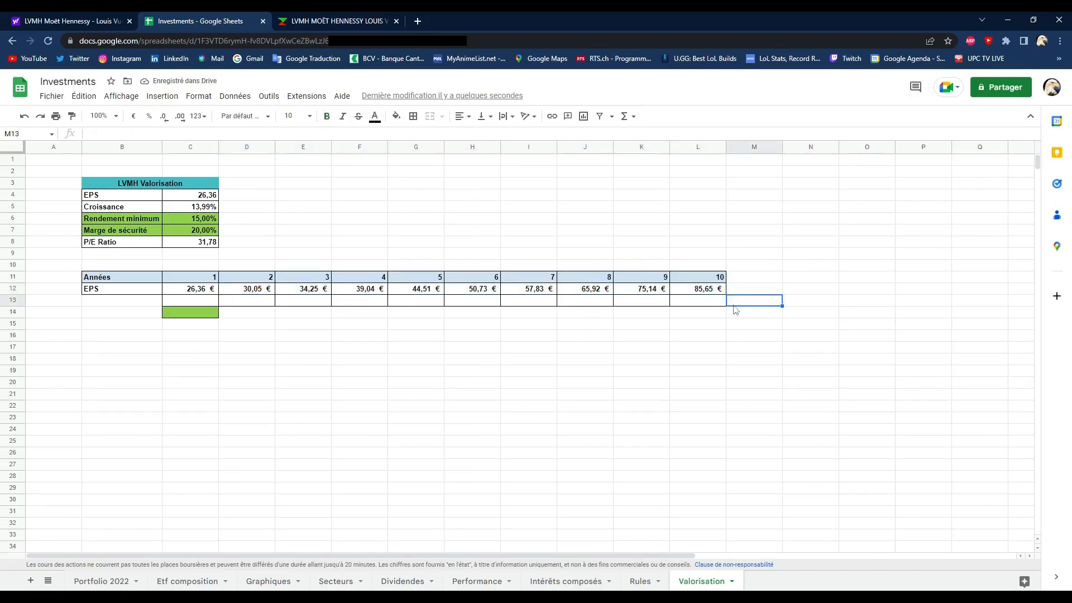
- Calculate the year 10 share value in L13 by multiplying the year 10 EPS by the P/E Ratio with =L12*C8
{"action": "left_click", "coordinate": [701, 305]}
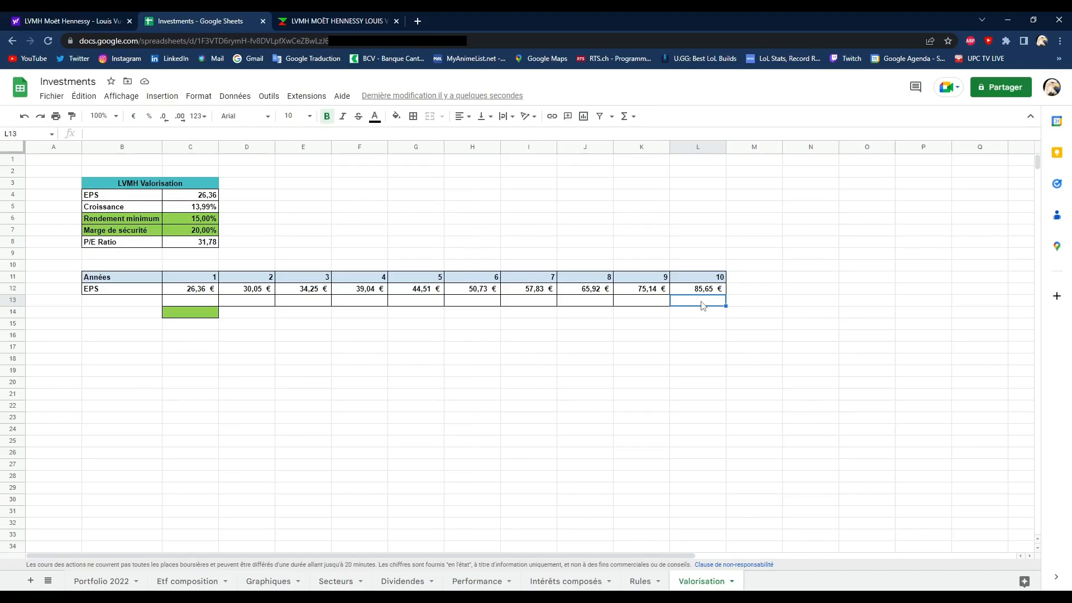
{"action": "type", "text": "="}
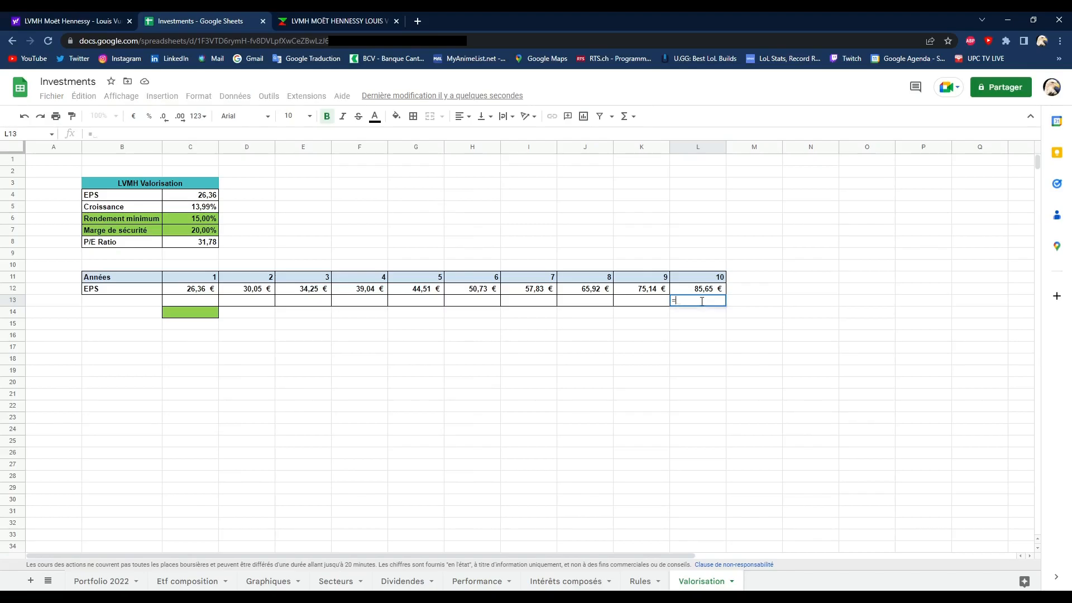
{"action": "left_click", "coordinate": [712, 291]}
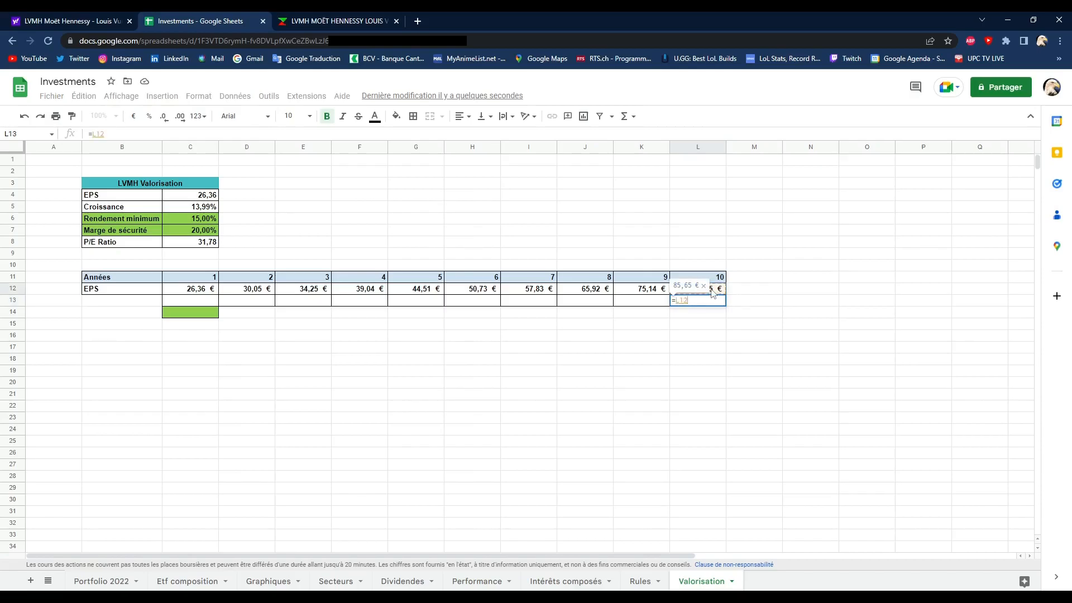
{"action": "type", "text": "*"}
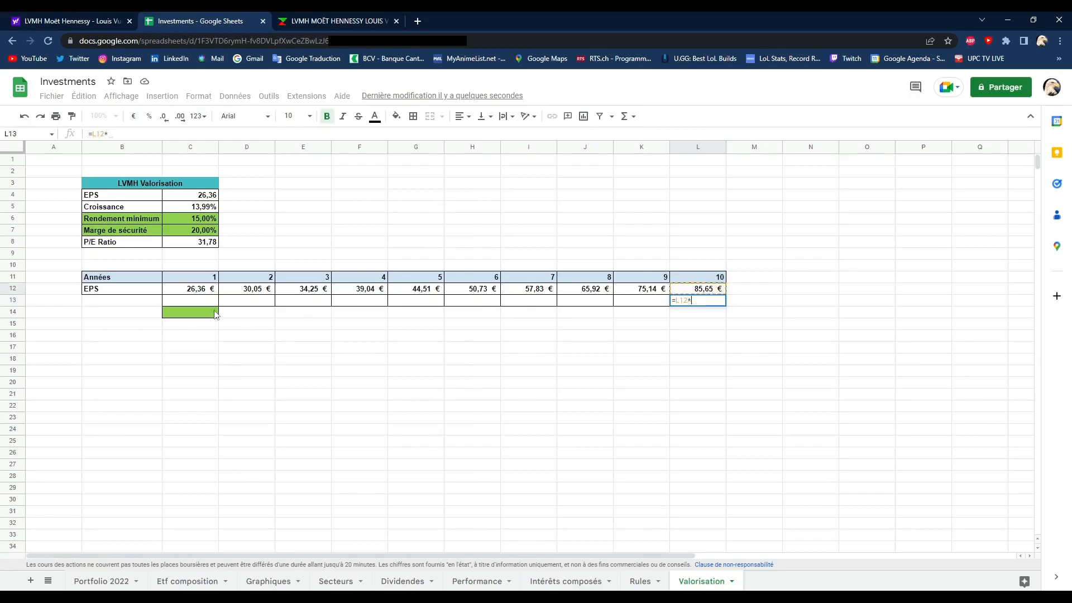
{"action": "left_click", "coordinate": [188, 246]}
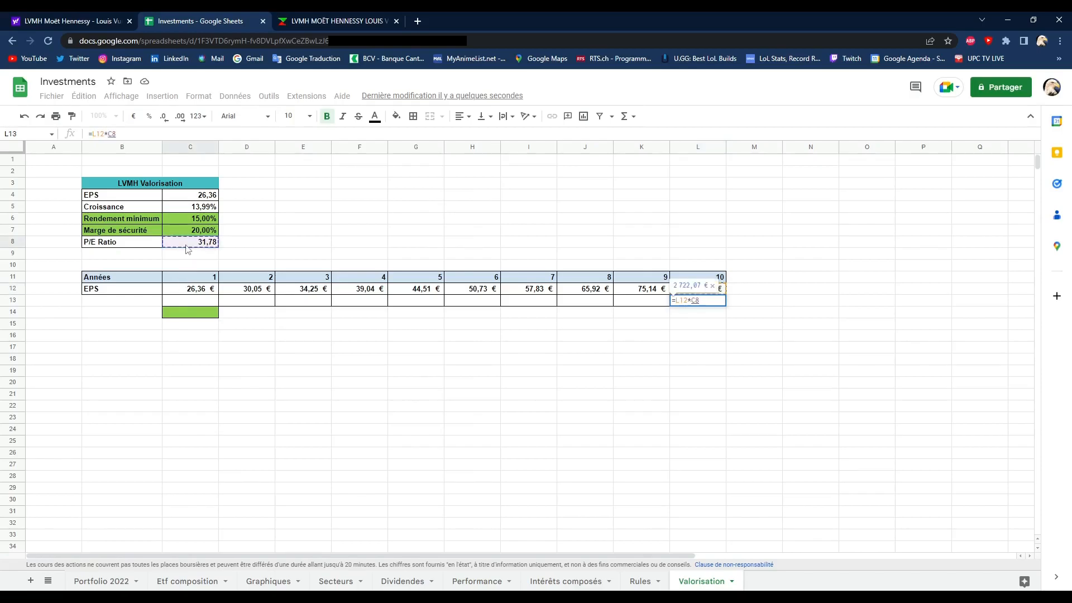
{"action": "key", "text": "Return"}
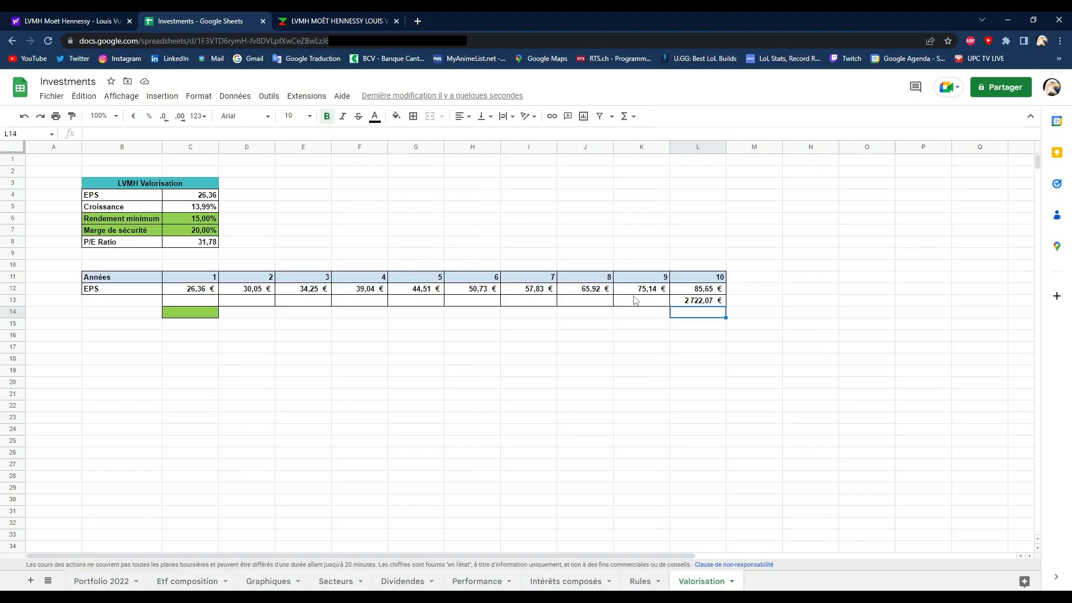
{"action": "left_click", "coordinate": [708, 303]}
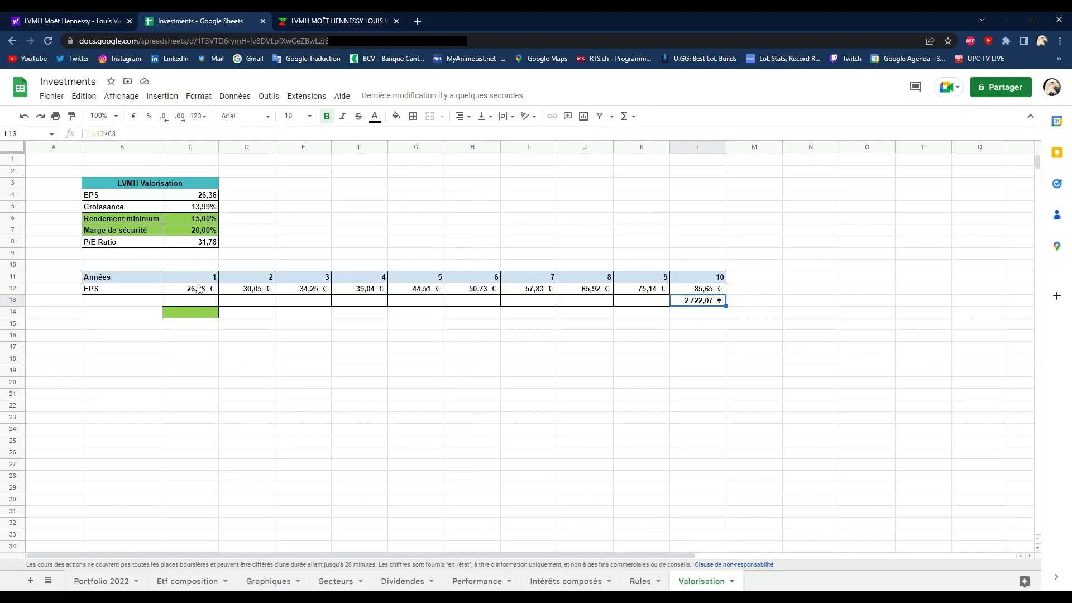
- Discount the year 10 value back to year 9 in K13 with =L13/(1+$C$6), keeping the minimum return reference absolute
{"action": "left_click", "coordinate": [639, 301]}
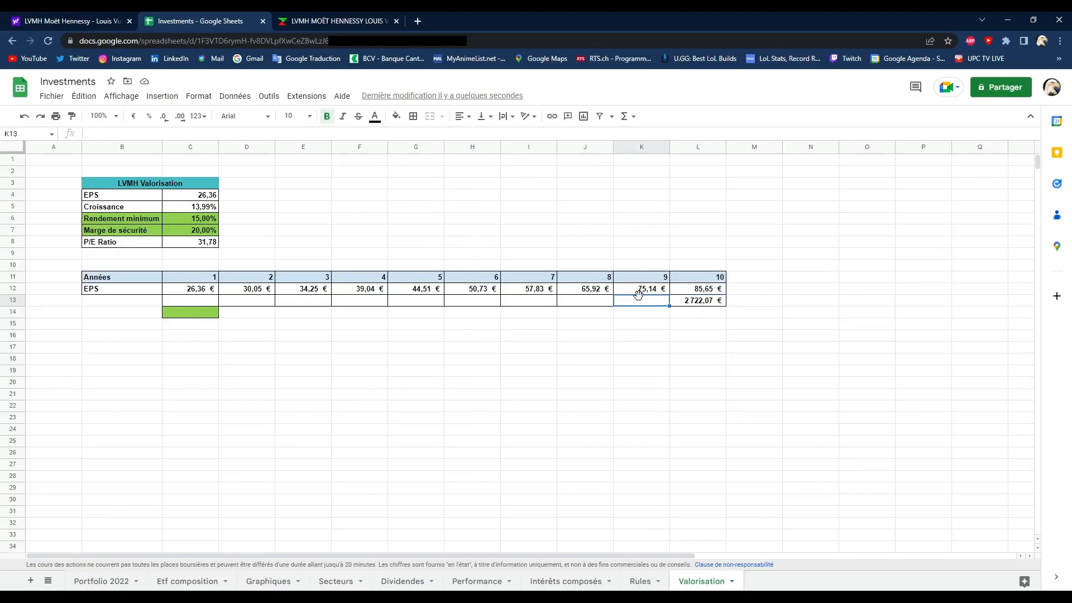
{"action": "type", "text": "="}
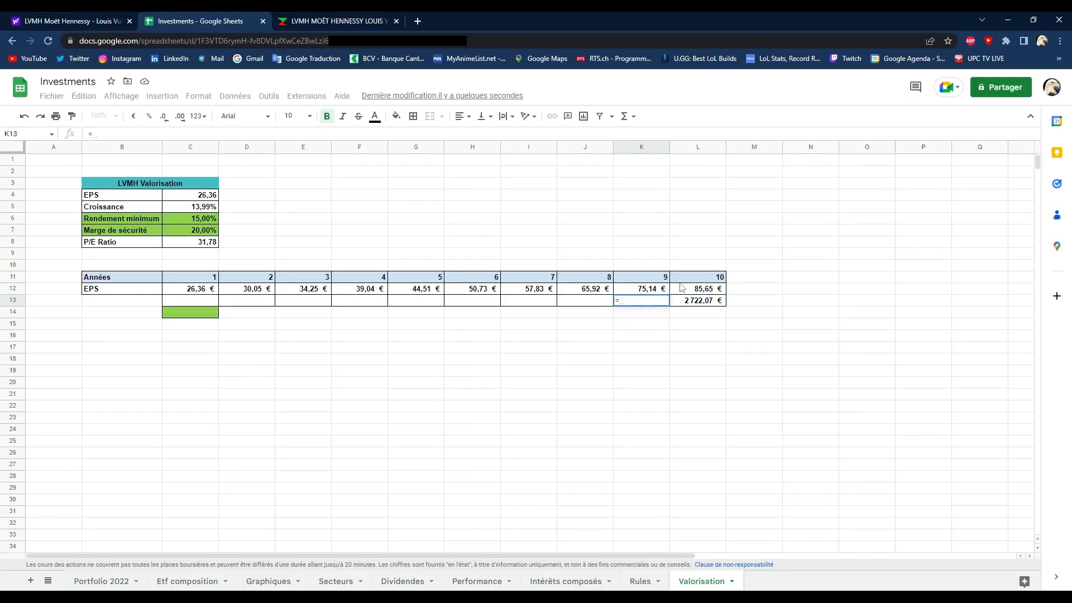
{"action": "left_click", "coordinate": [698, 302]}
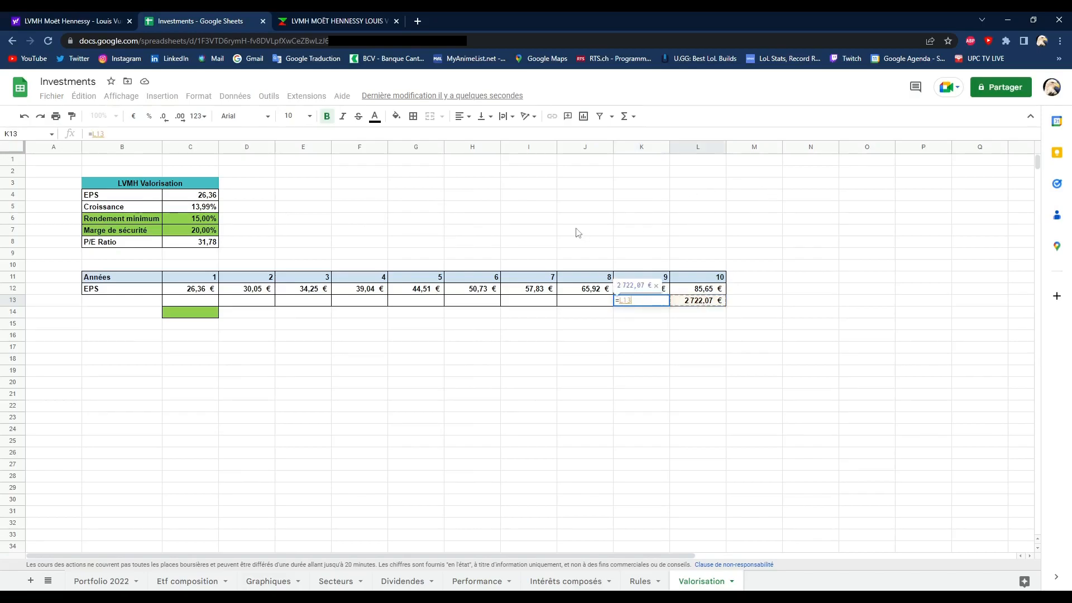
{"action": "type", "text": "/"}
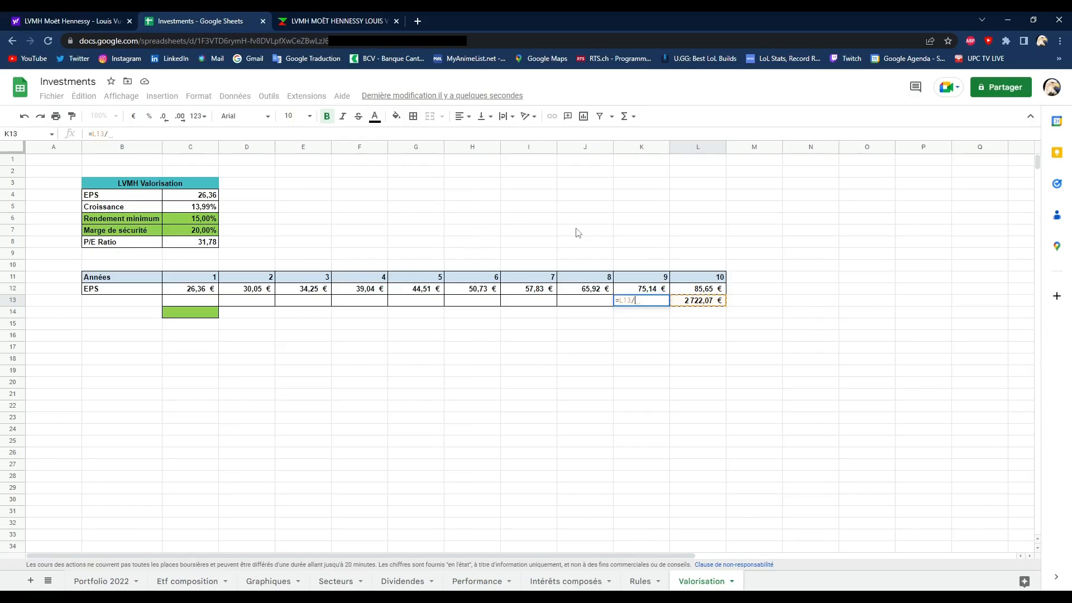
{"action": "type", "text": "(+"}
{"action": "key", "text": "BackSpace"}
{"action": "type", "text": "1+"}
{"action": "left_click", "coordinate": [205, 220]}
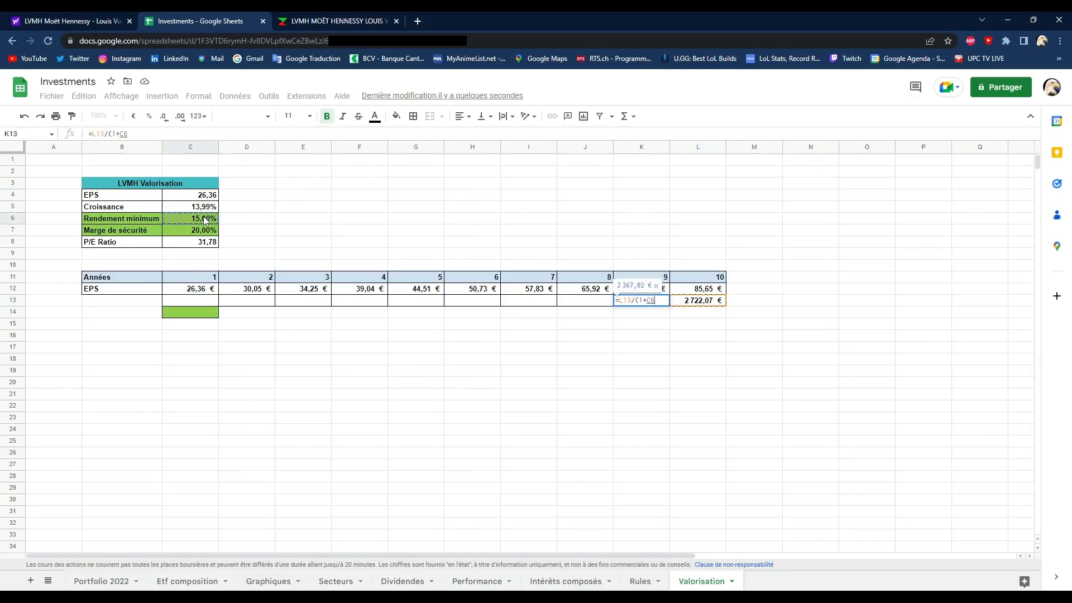
{"action": "key", "text": "F4"}
{"action": "type", "text": ")"}
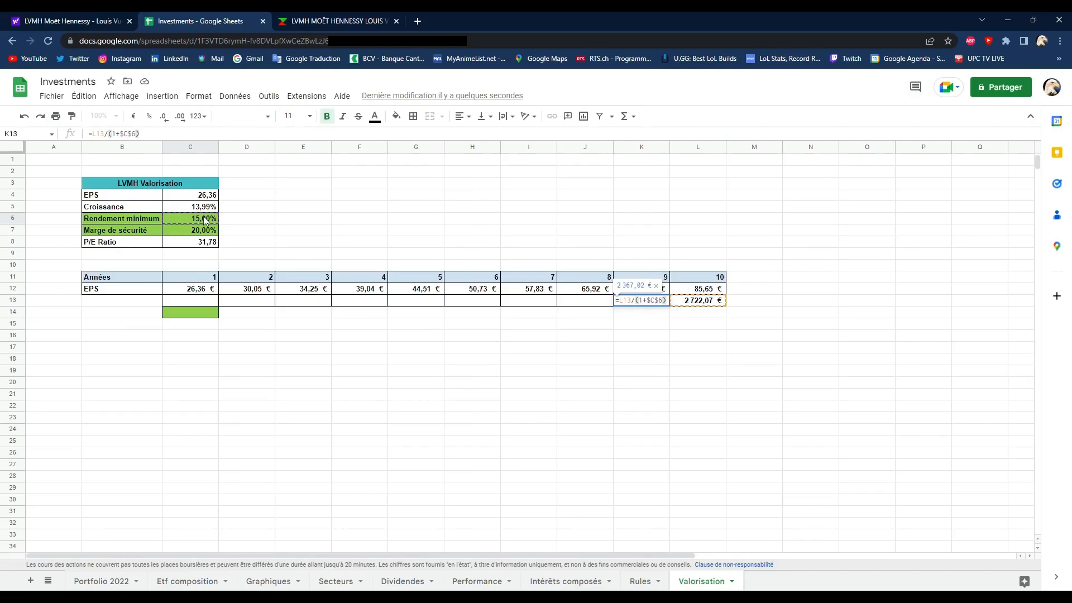
{"action": "key", "text": "Return"}
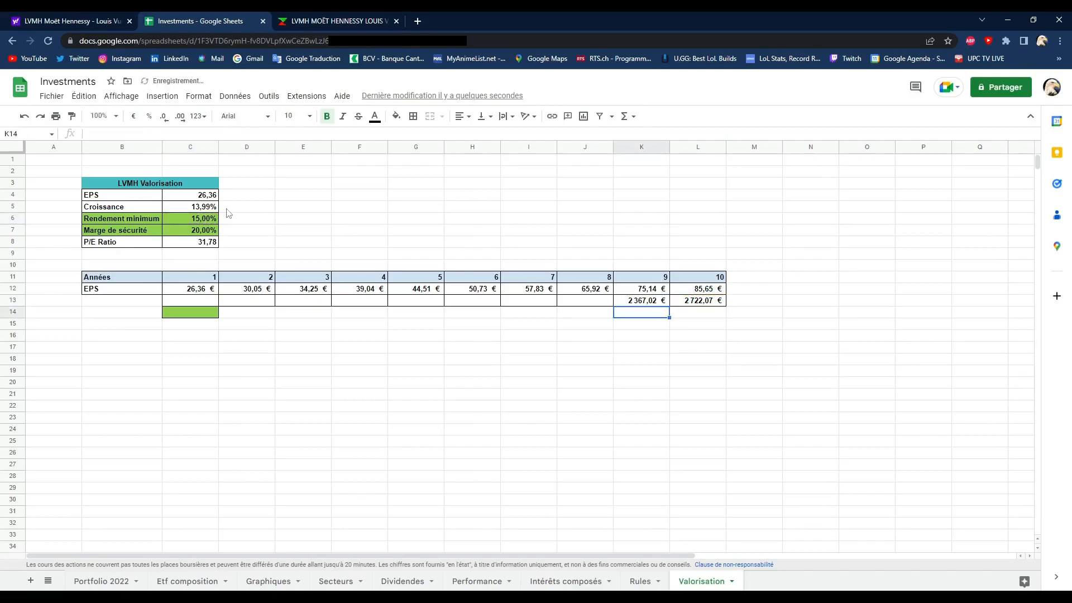
- Copy the discounting formula from K13 back across the row to year 1 in C13
{"action": "left_click", "coordinate": [661, 303]}
{"action": "left_click_drag", "start_coordinate": [669, 306], "coordinate": [206, 301]}
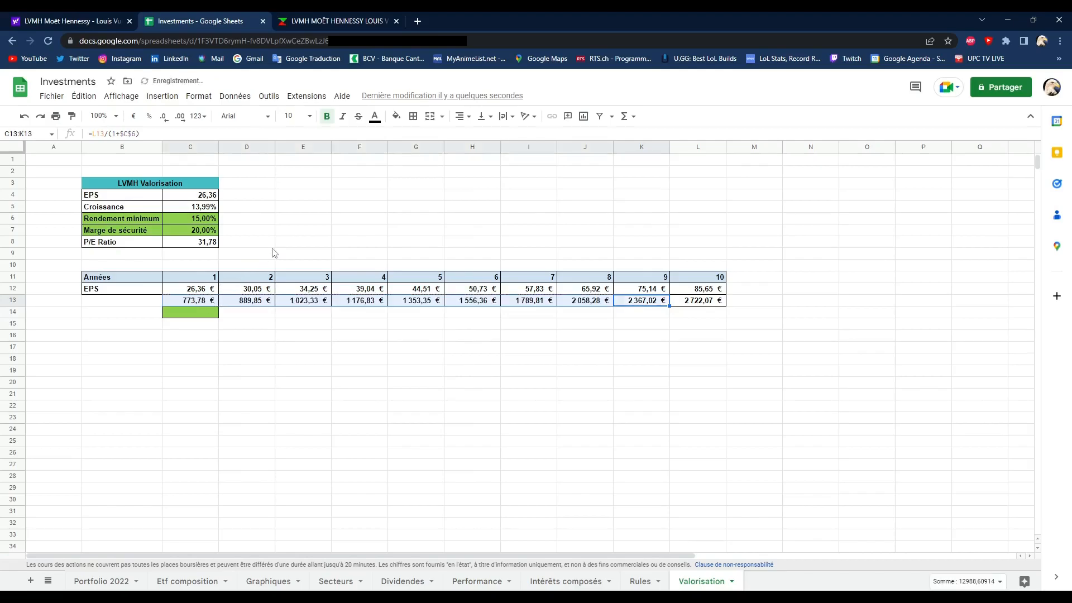
{"action": "left_click", "coordinate": [320, 242]}
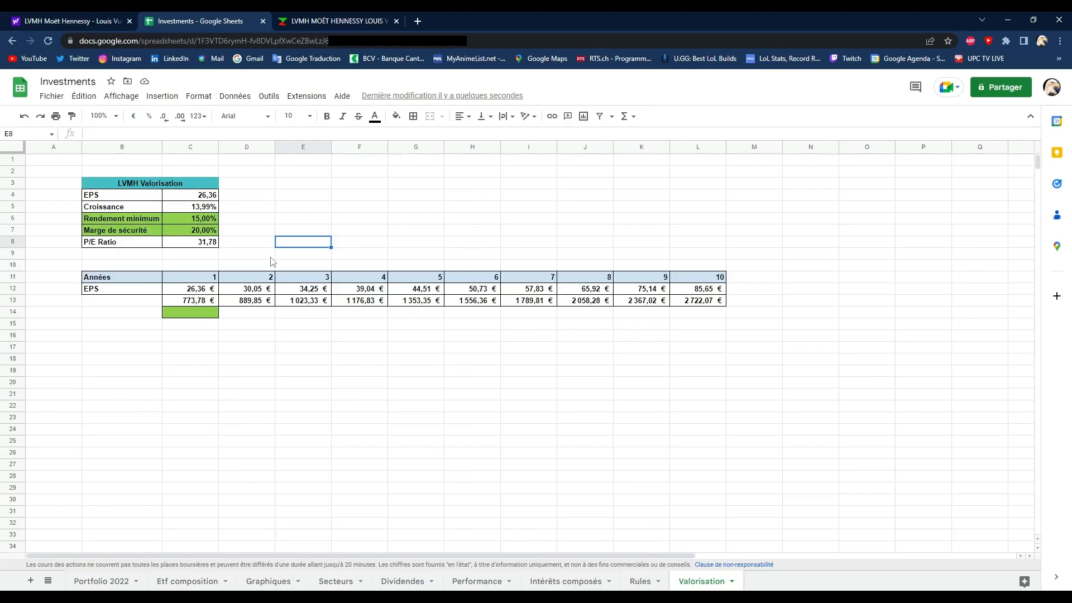
- Apply the safety margin to the year 1 value in the green cell C14 with the formula =C13*(1-C7)
{"action": "left_click", "coordinate": [195, 317]}
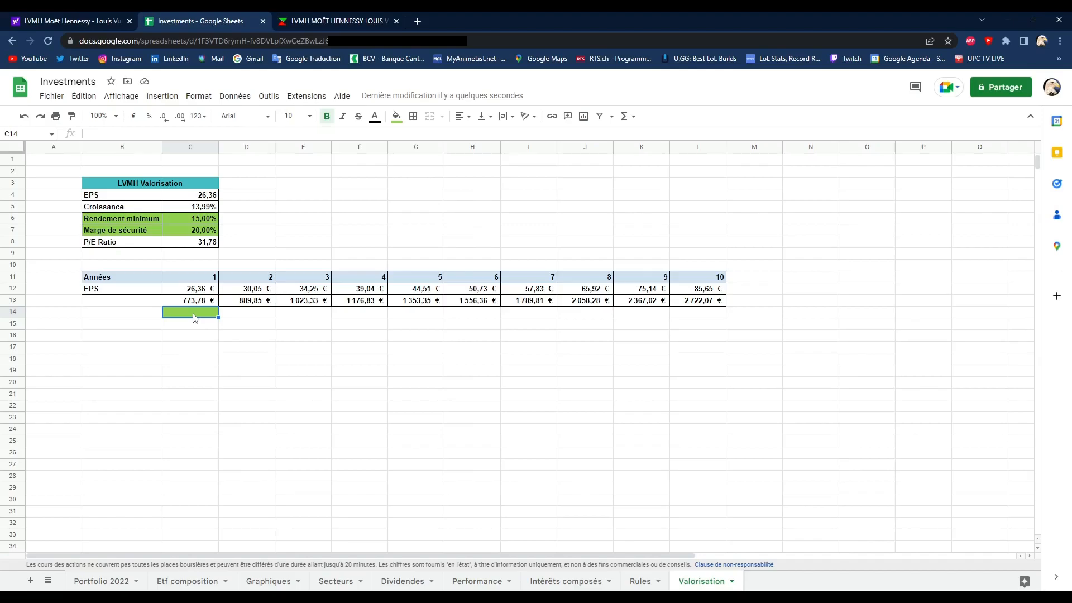
{"action": "type", "text": "="}
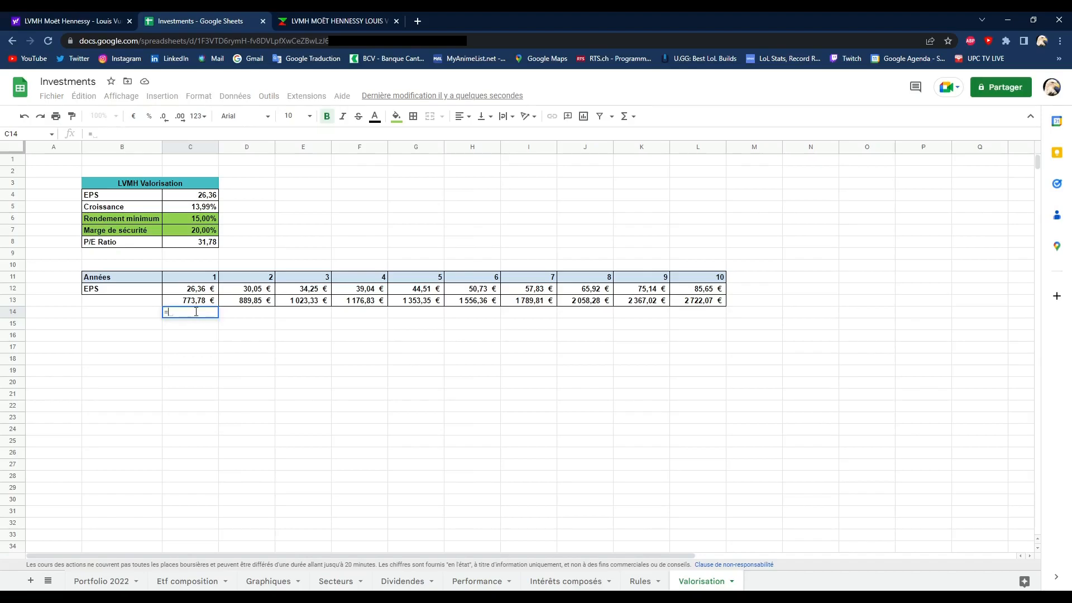
{"action": "left_click", "coordinate": [209, 301]}
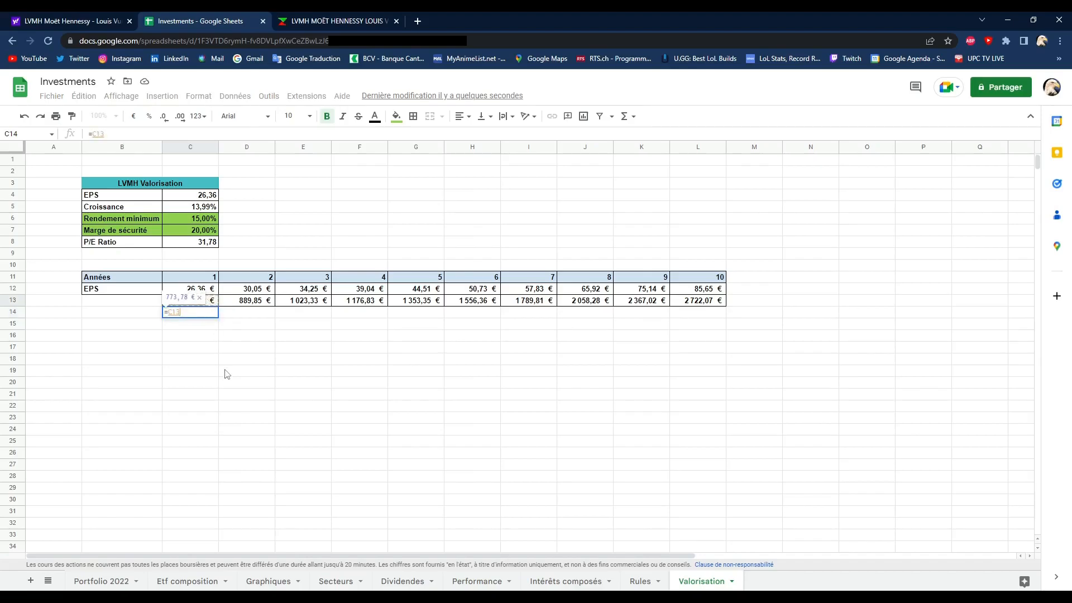
{"action": "type", "text": "*(1-"}
{"action": "left_click", "coordinate": [204, 233]}
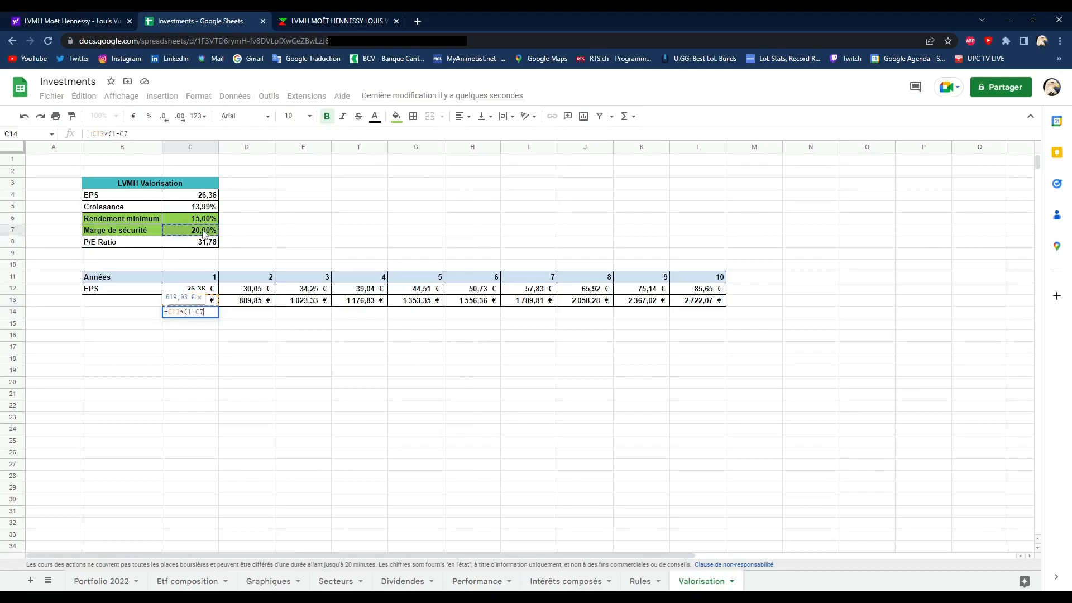
{"action": "type", "text": ")"}
{"action": "key", "text": "Return"}
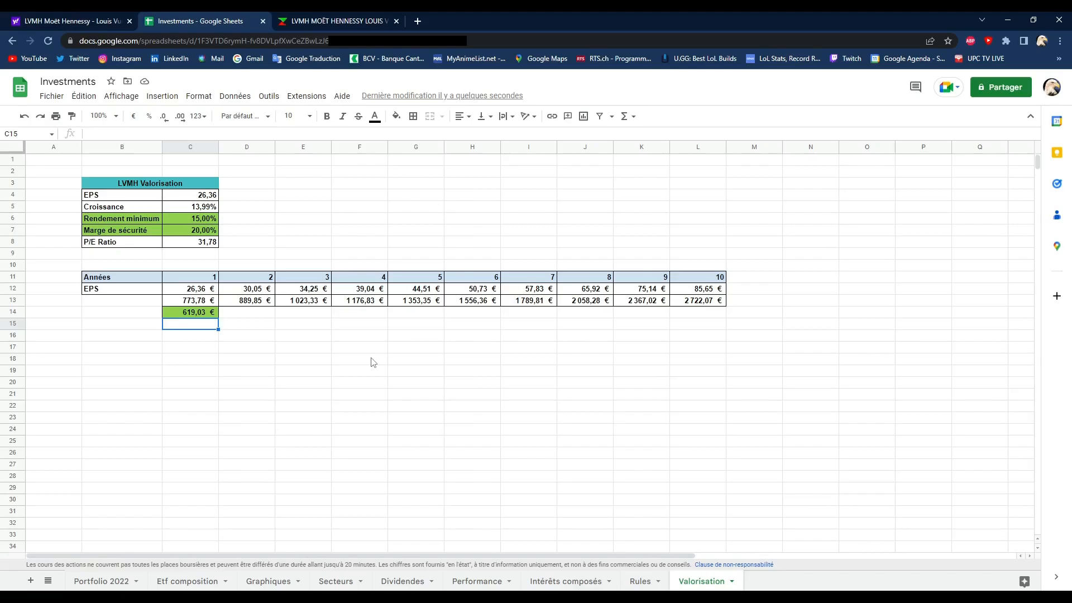
- Set the minimum return (Rendement minimum) in C6 to 12%
{"action": "left_click", "coordinate": [204, 221]}
{"action": "type", "text": "12"}
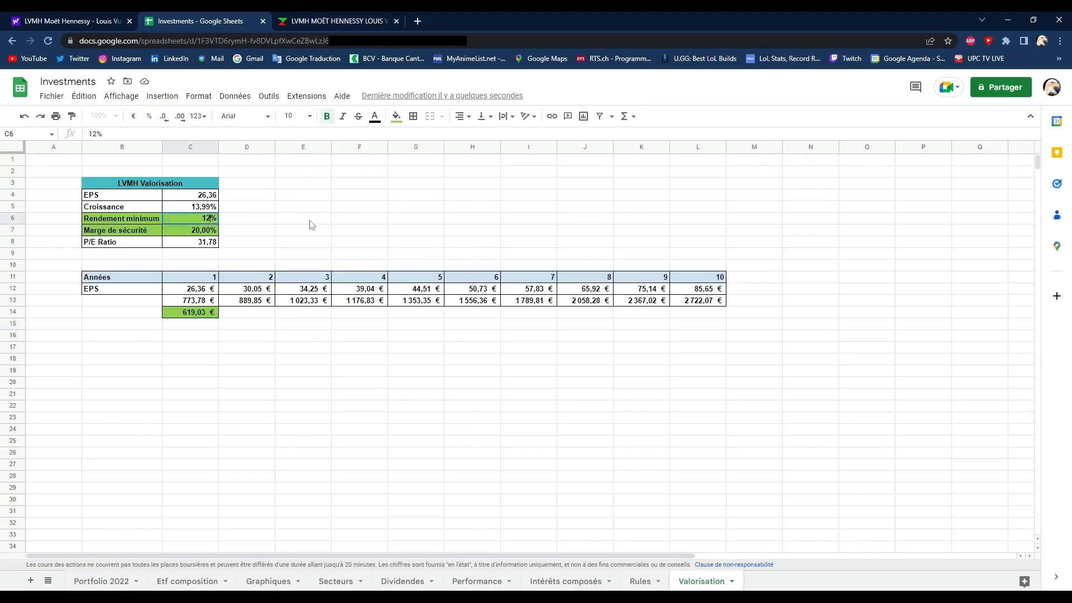
{"action": "left_click", "coordinate": [296, 225]}
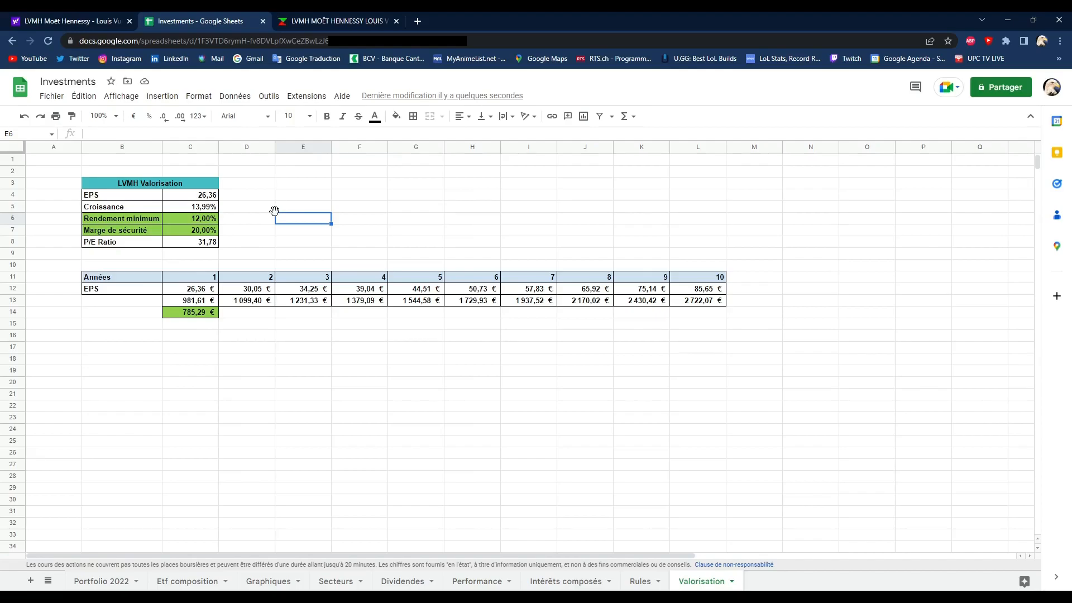
- Set the safety margin (Marge de sécurité) in C7 to 30% and the growth rate (Croissance) in C5 to 12%
{"action": "left_click", "coordinate": [205, 234]}
{"action": "type", "text": "30"}
{"action": "left_click", "coordinate": [293, 228]}
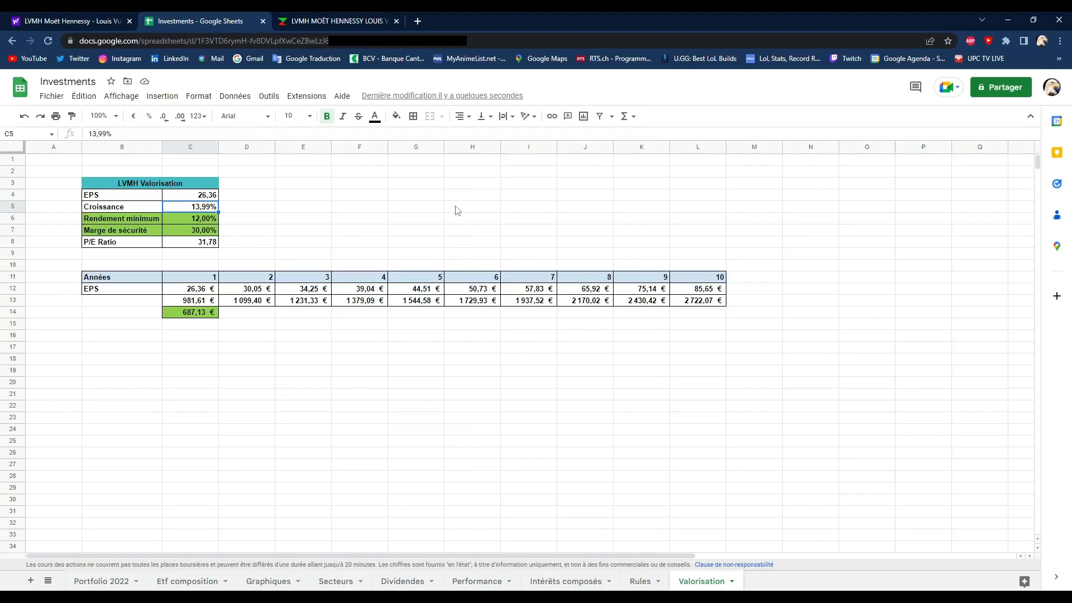
{"action": "type", "text": "12%"}
{"action": "key", "text": "Return"}
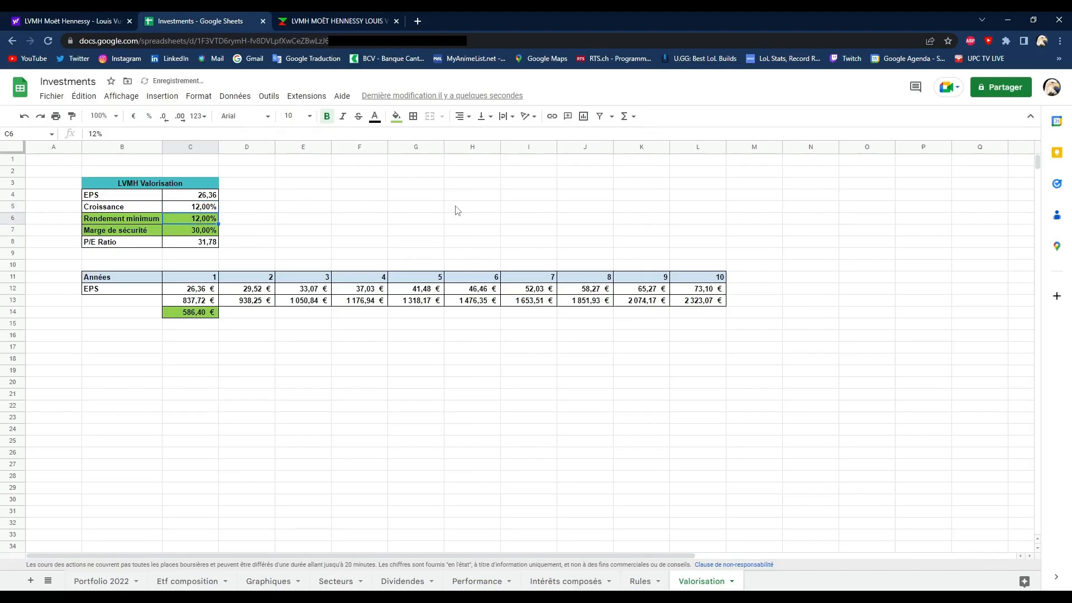